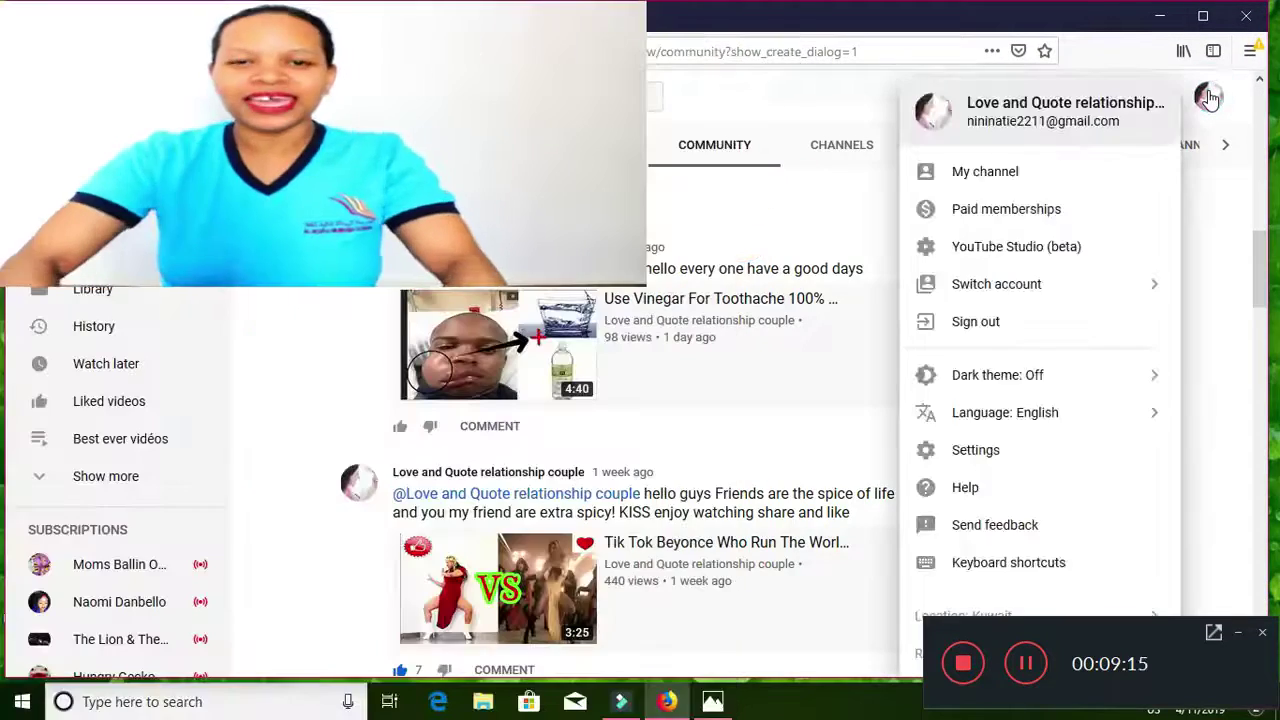
- From the channel page, open the Use Vinegar For Toothache 100% Work video and scroll its watch page
left_click(971, 169)
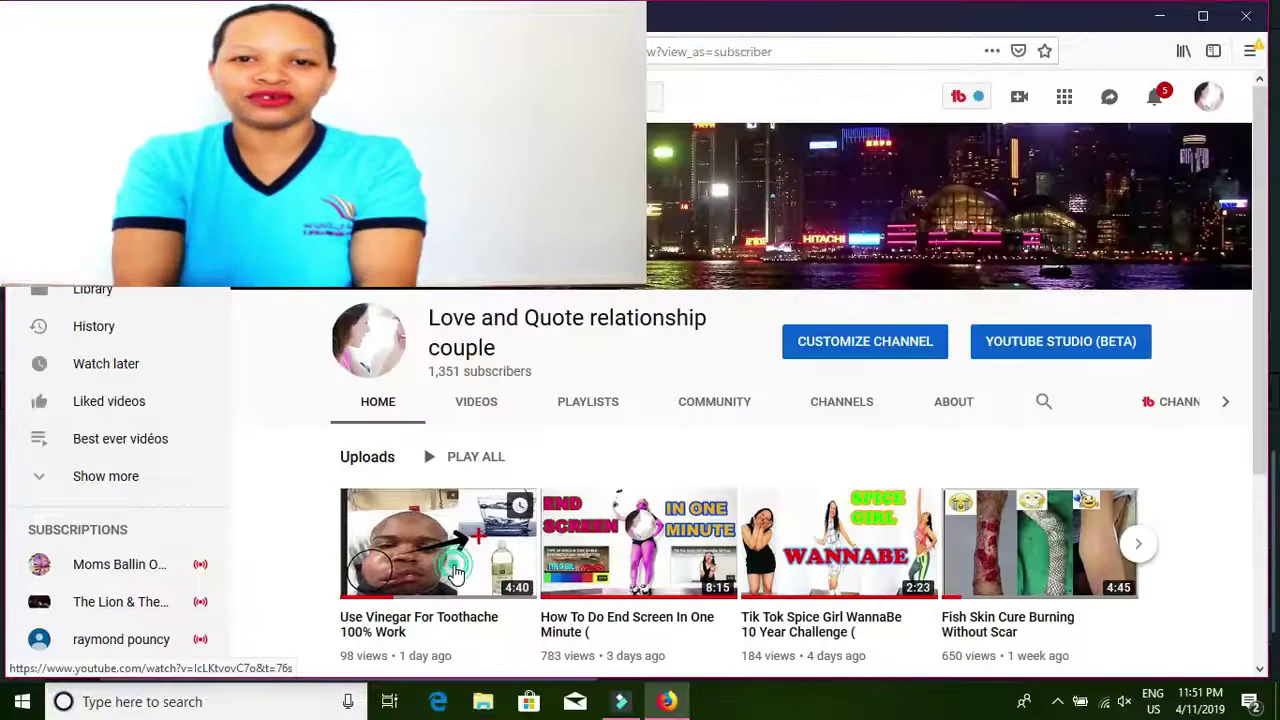
left_click(453, 567)
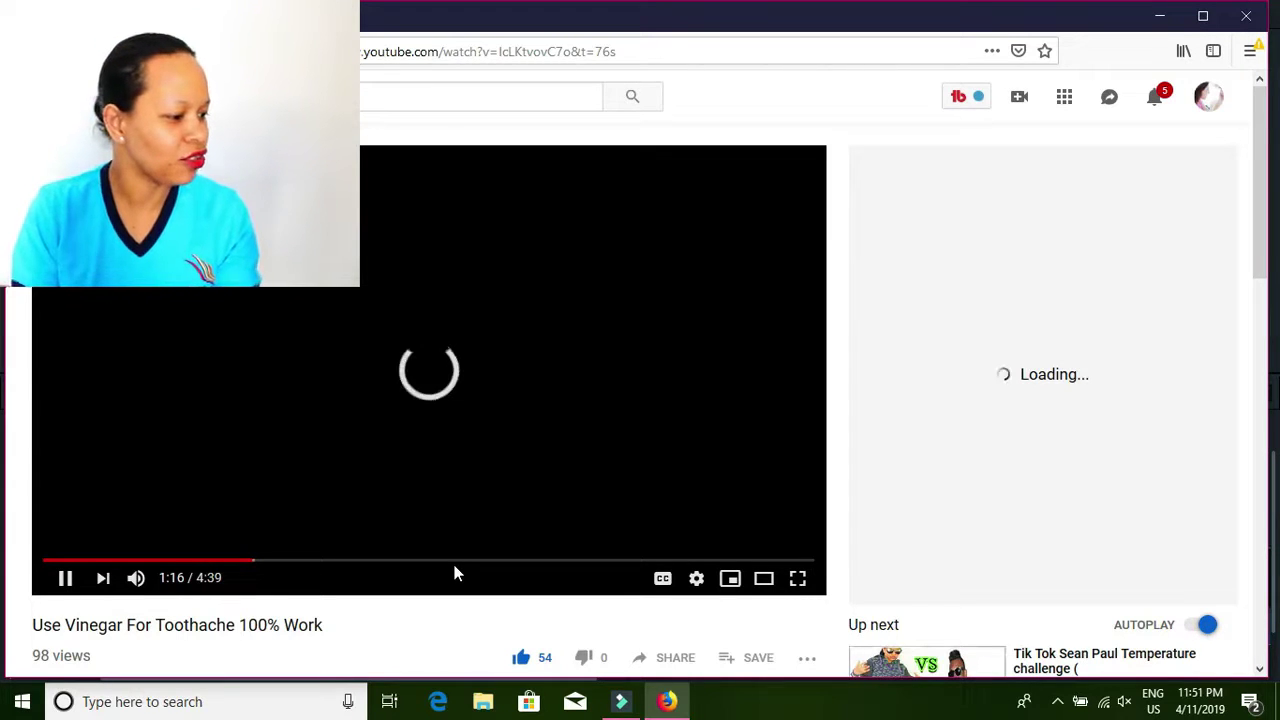
scroll(454, 566, "down", 2)
scroll(456, 572, "down", 2)
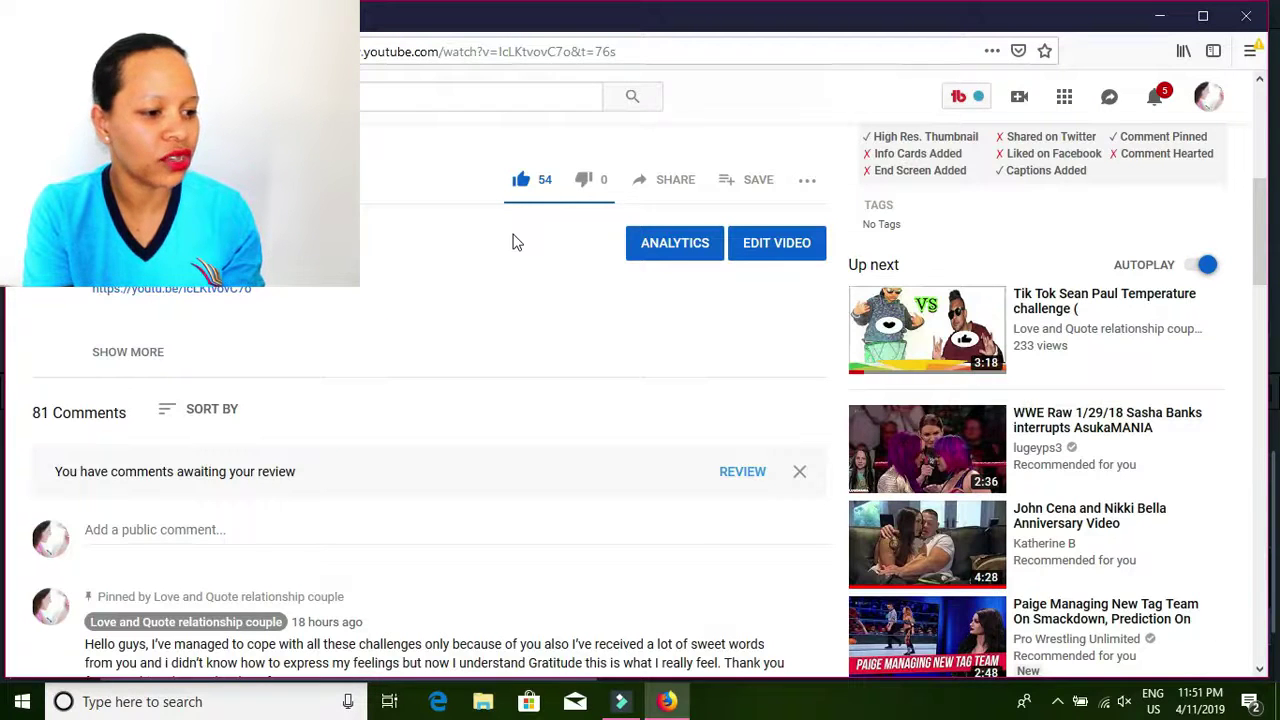
- Open the video in Studio and reach its Cards editor through TubeBuddy's Go to Cards link
left_click(787, 258)
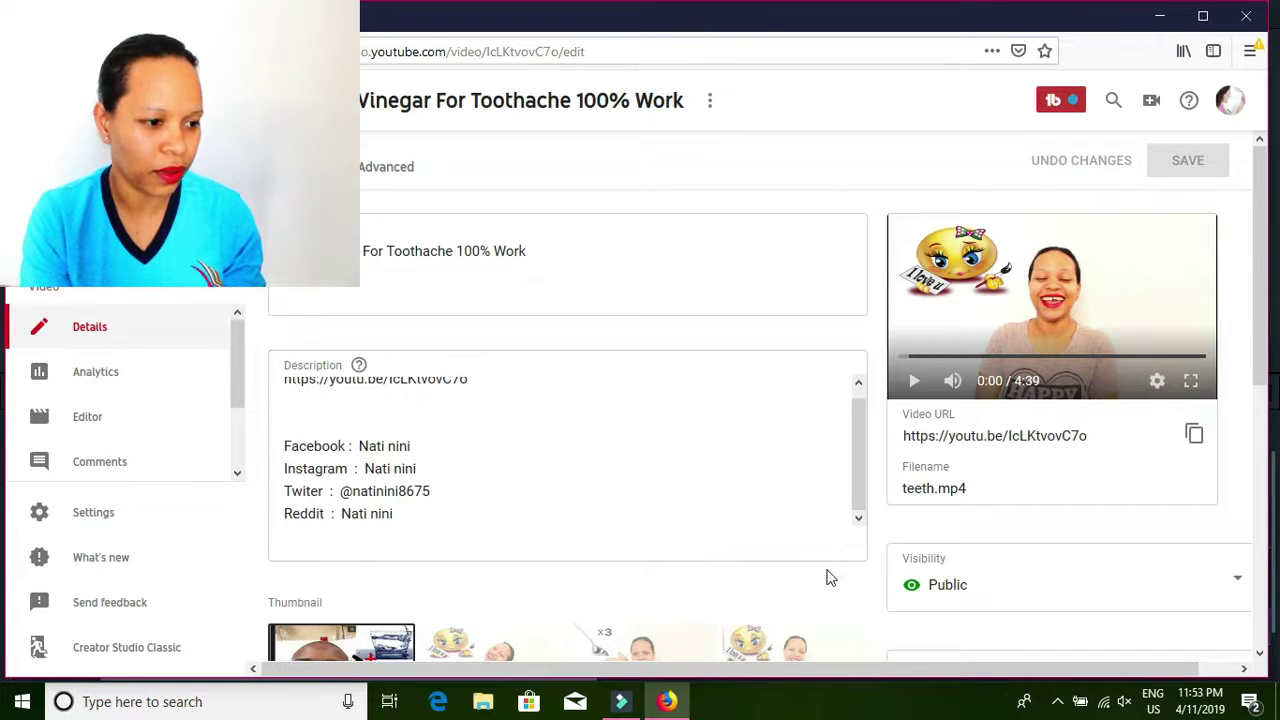
scroll(827, 577, "down", 3)
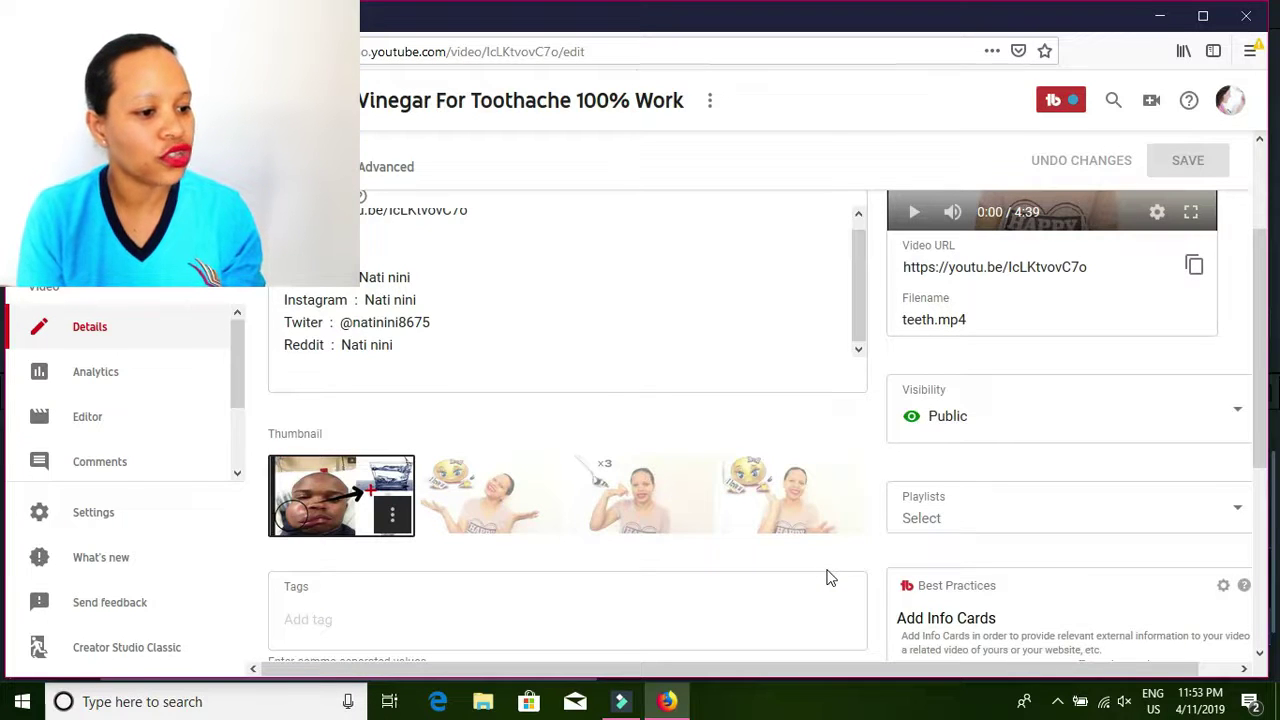
scroll(827, 577, "down", 4)
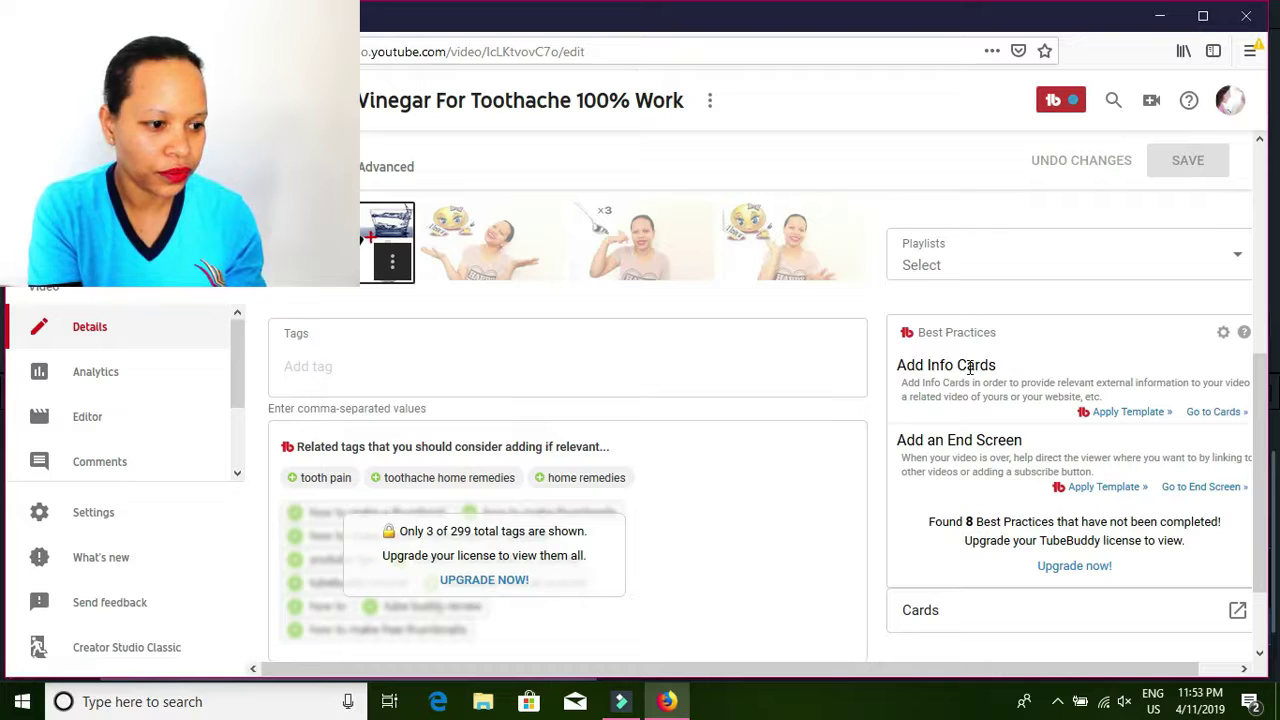
left_click(1227, 418)
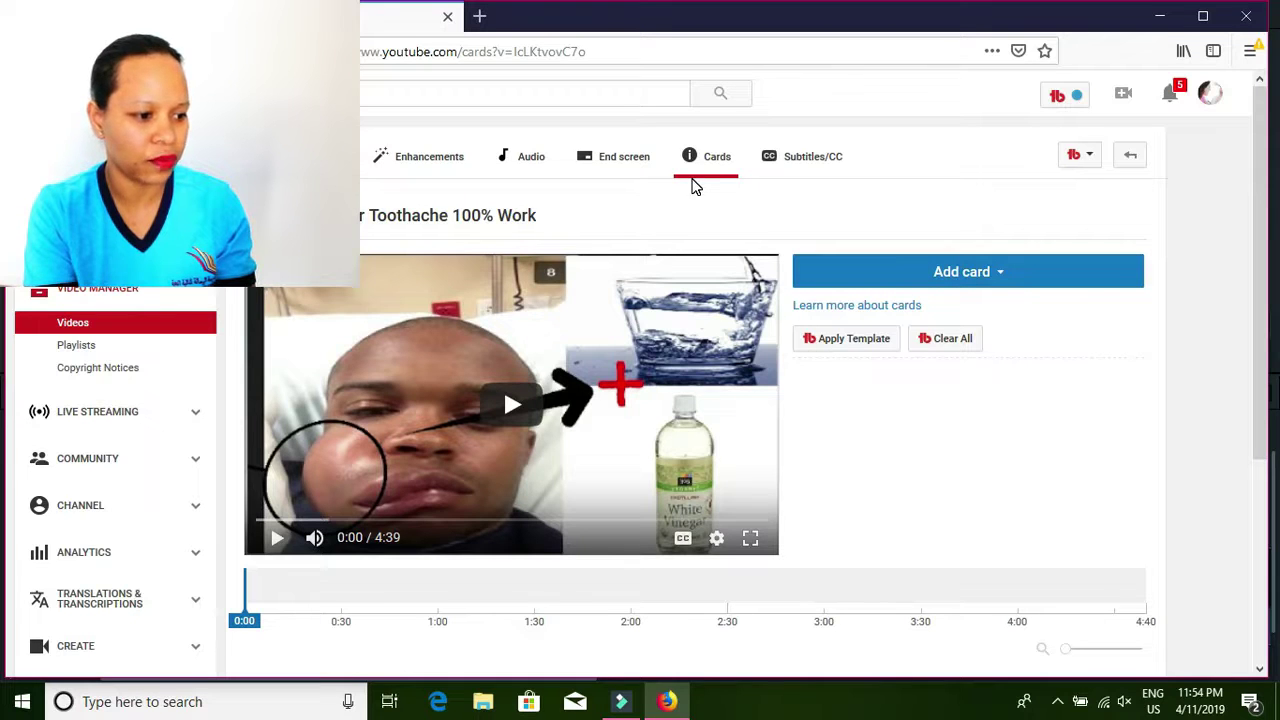
left_click(985, 273)
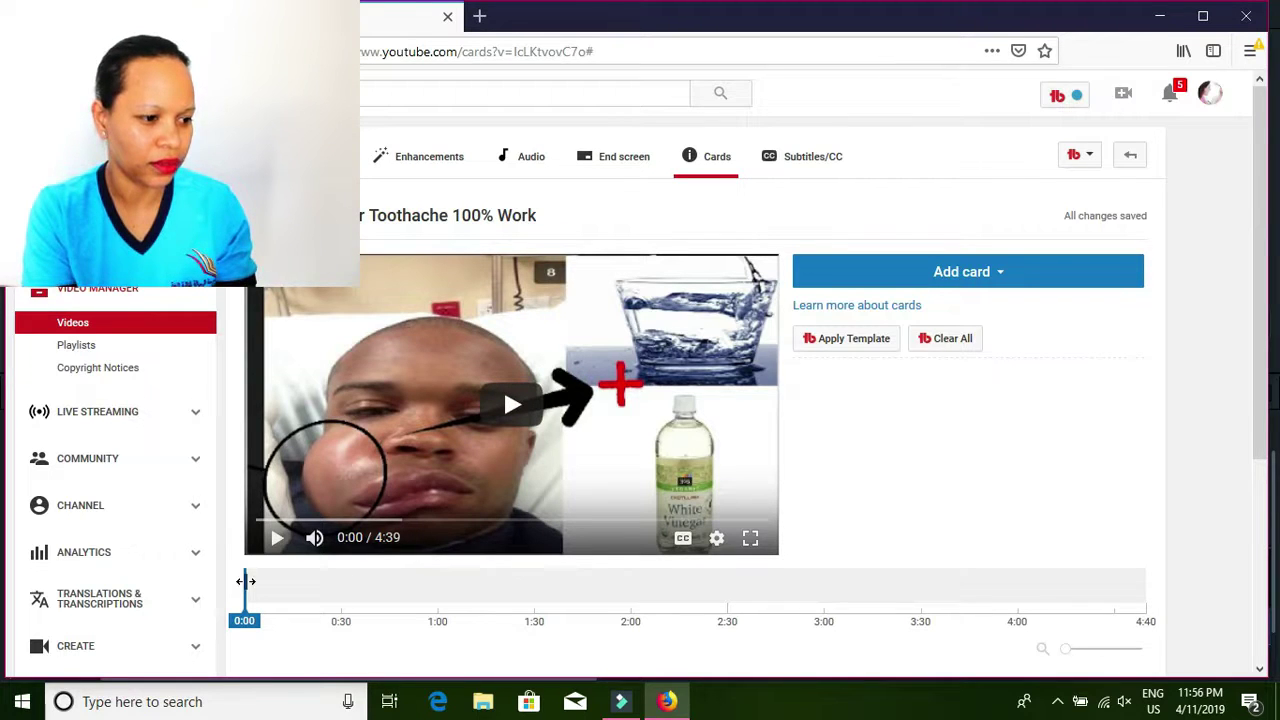
- Move the cards playhead from 0:00 to 0:59
left_click_drag(245, 581, 437, 597)
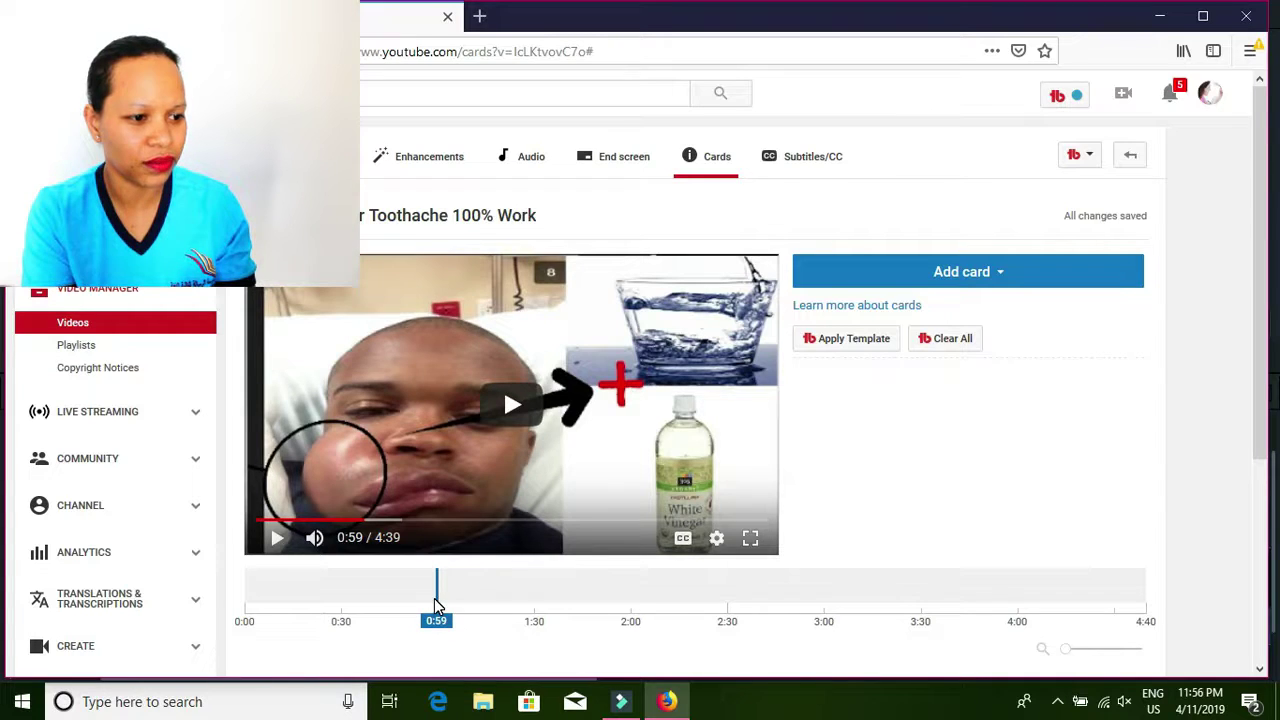
left_click(1051, 268)
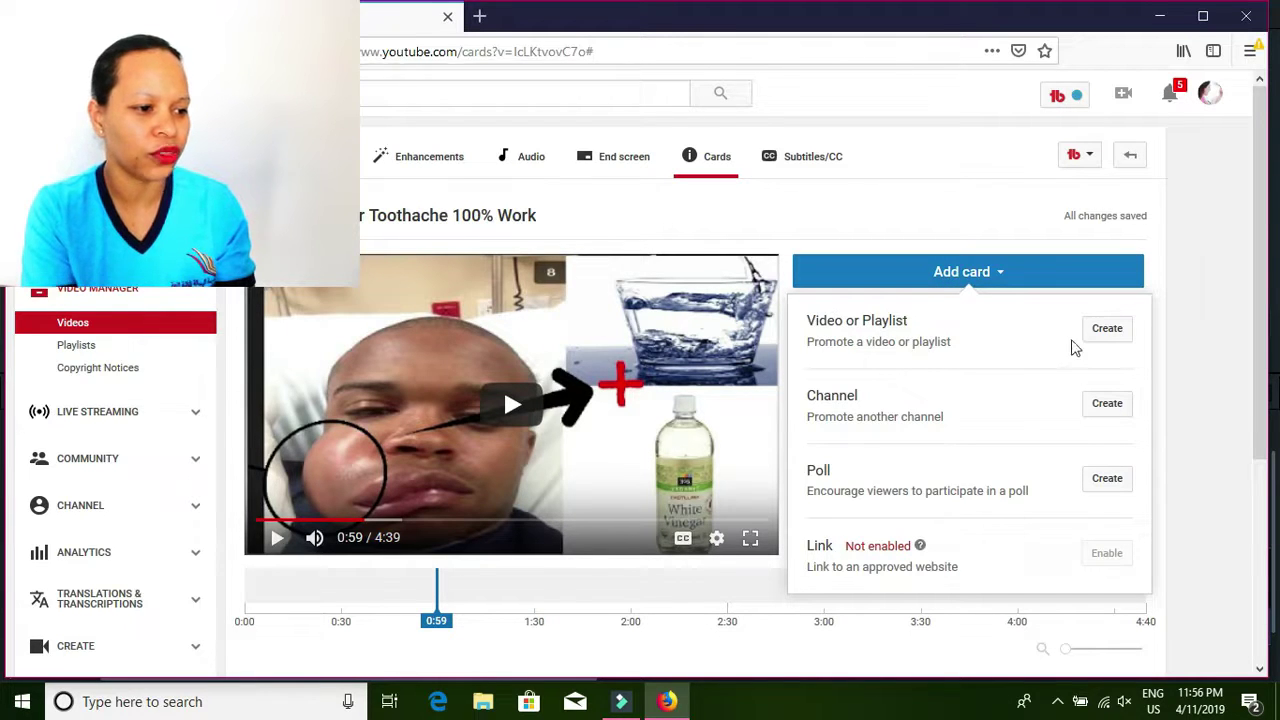
- Create a Video card at 0:59 promoting the Tik Tok Lady Gaga ft Beyonce video
left_click(1109, 335)
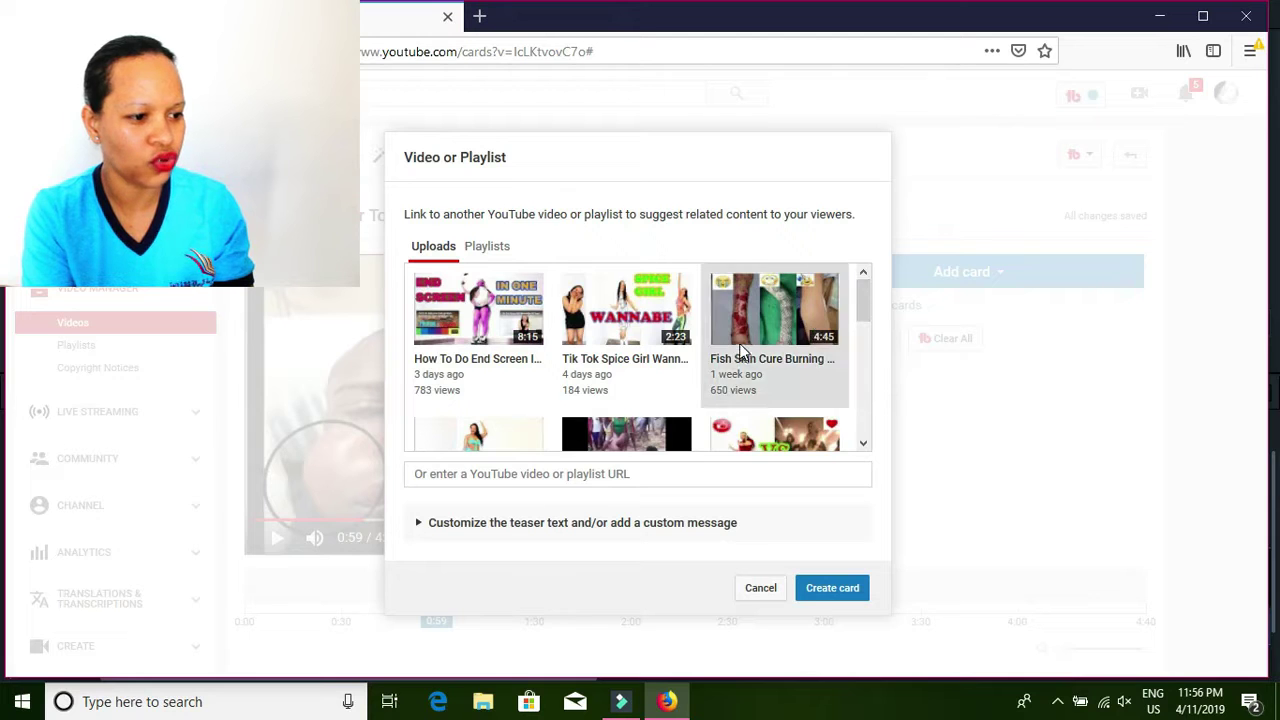
scroll(740, 350, "down", 5)
scroll(740, 350, "up", 5)
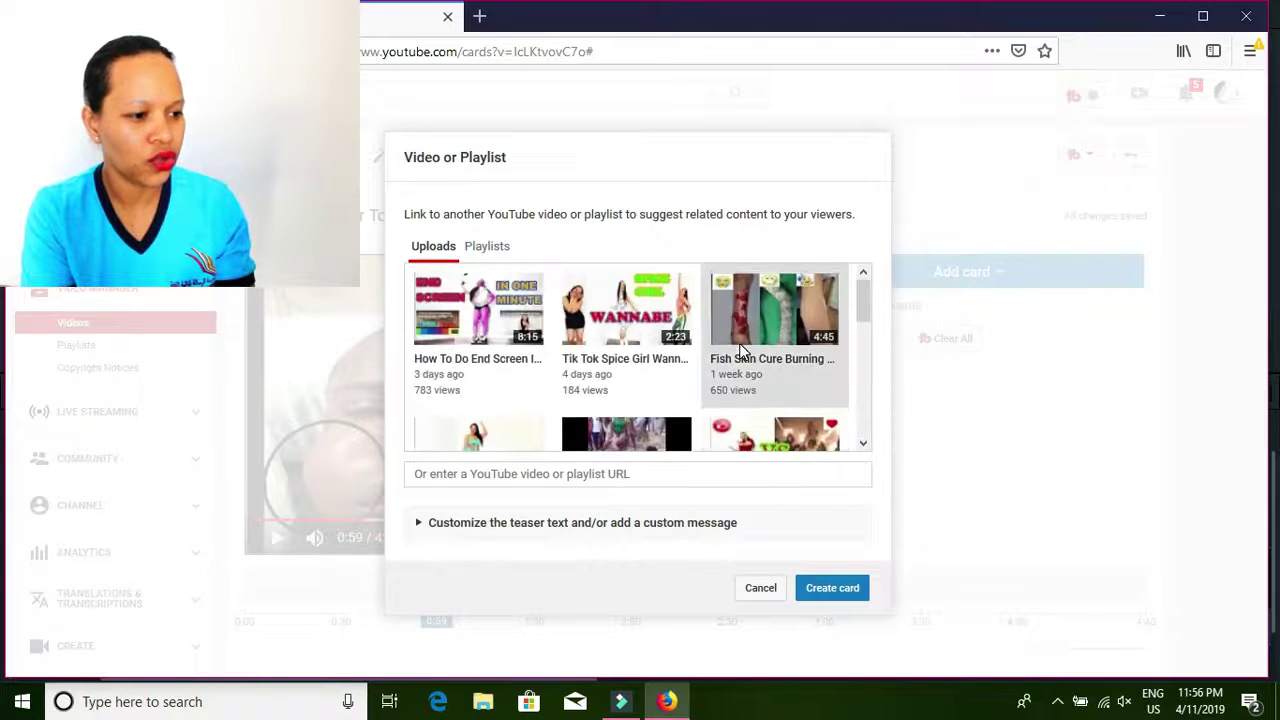
scroll(740, 350, "down", 5)
scroll(740, 350, "up", 5)
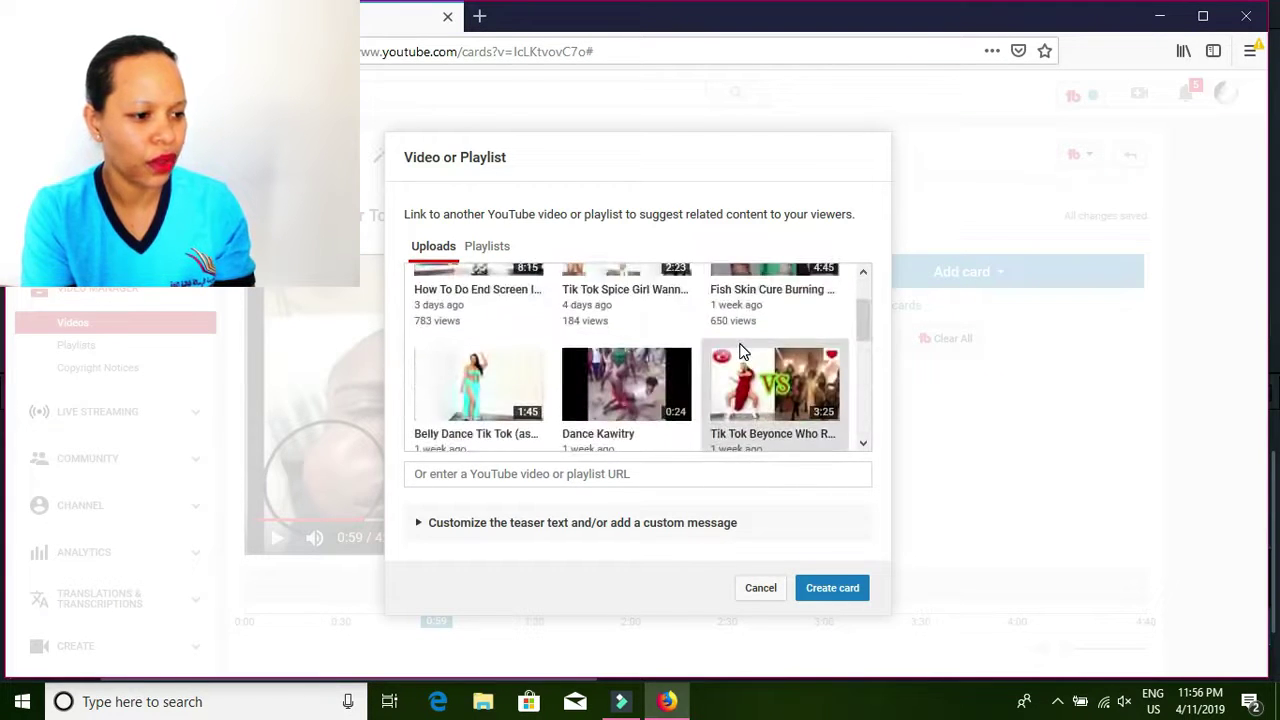
scroll(739, 350, "up", 2)
left_click(500, 355)
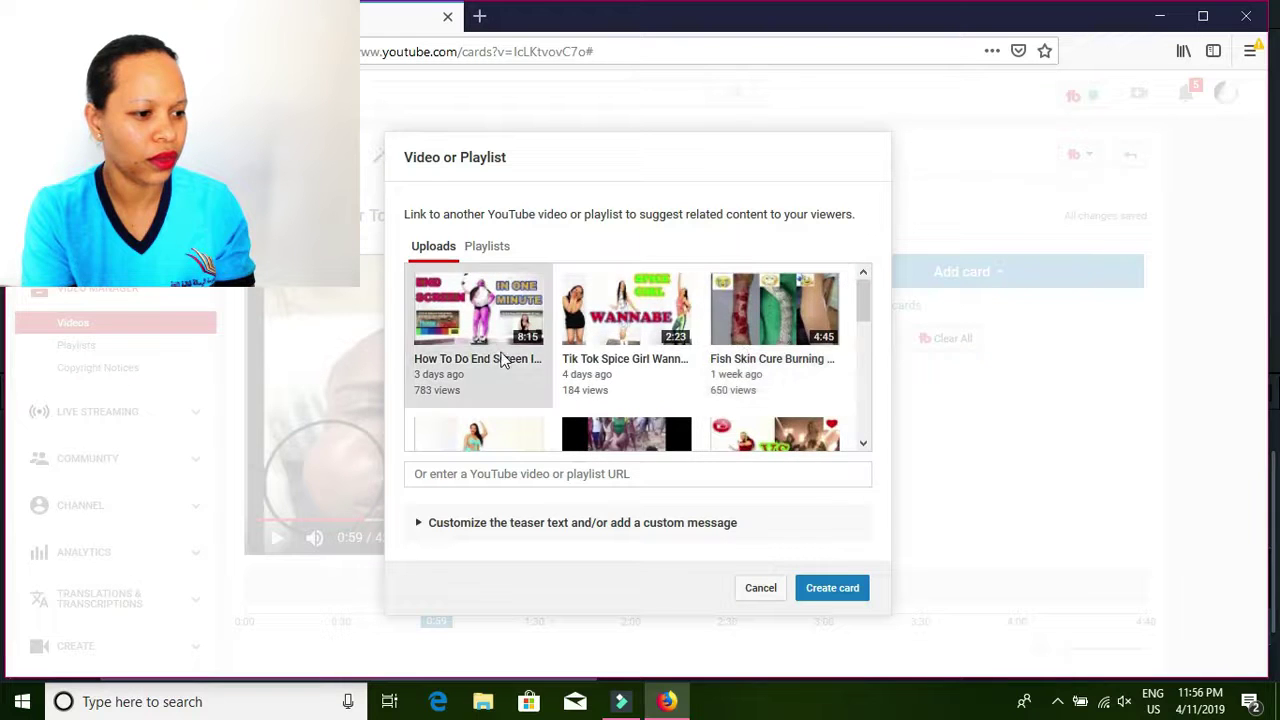
scroll(686, 381, "down", 5)
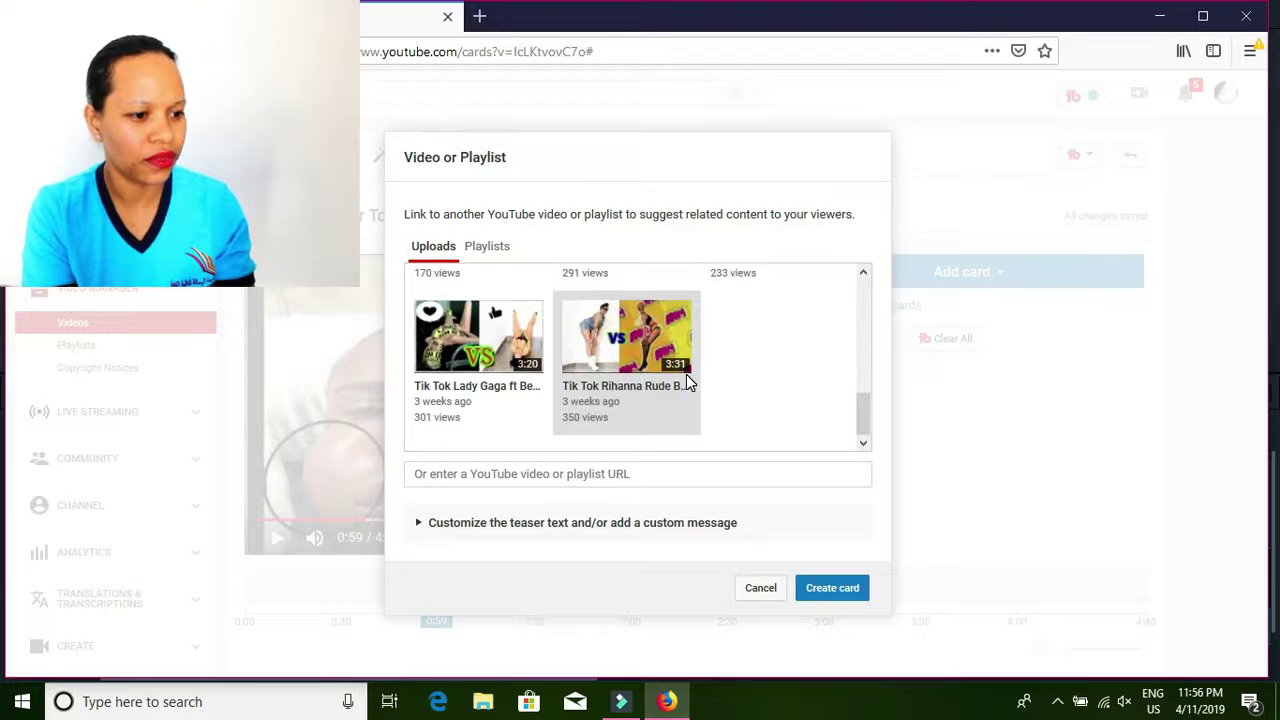
left_click(483, 335)
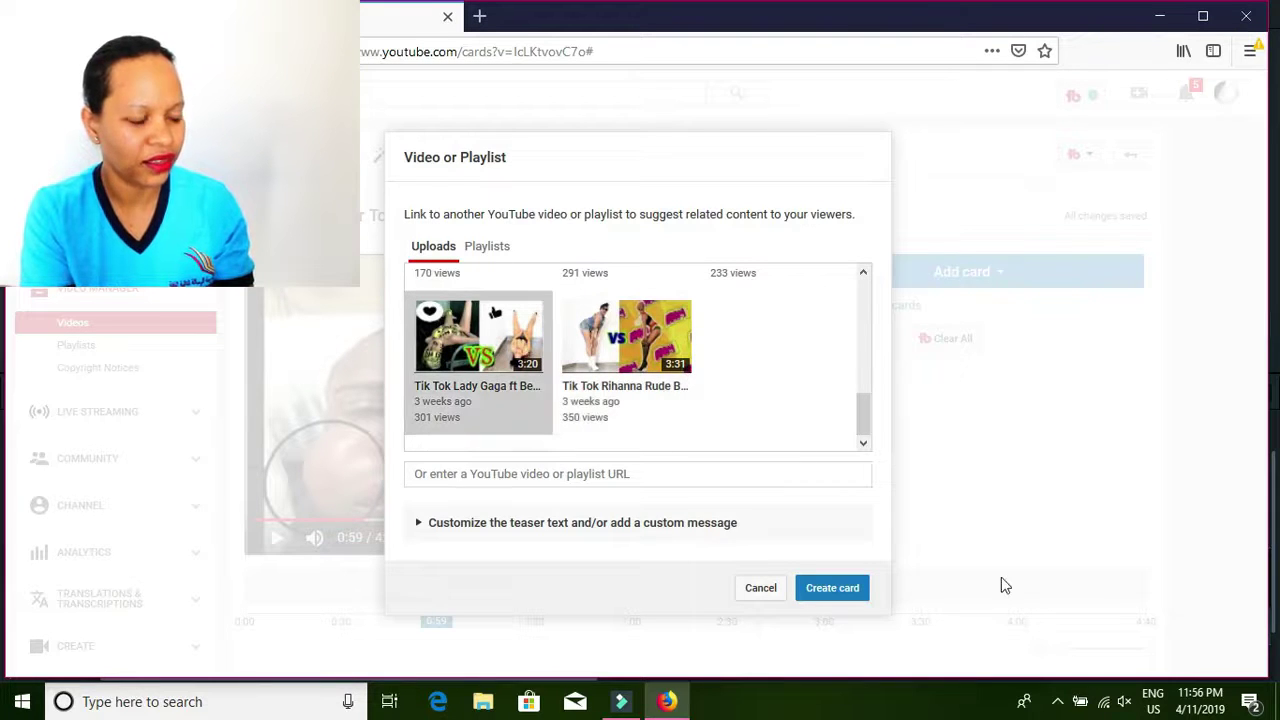
left_click(848, 590)
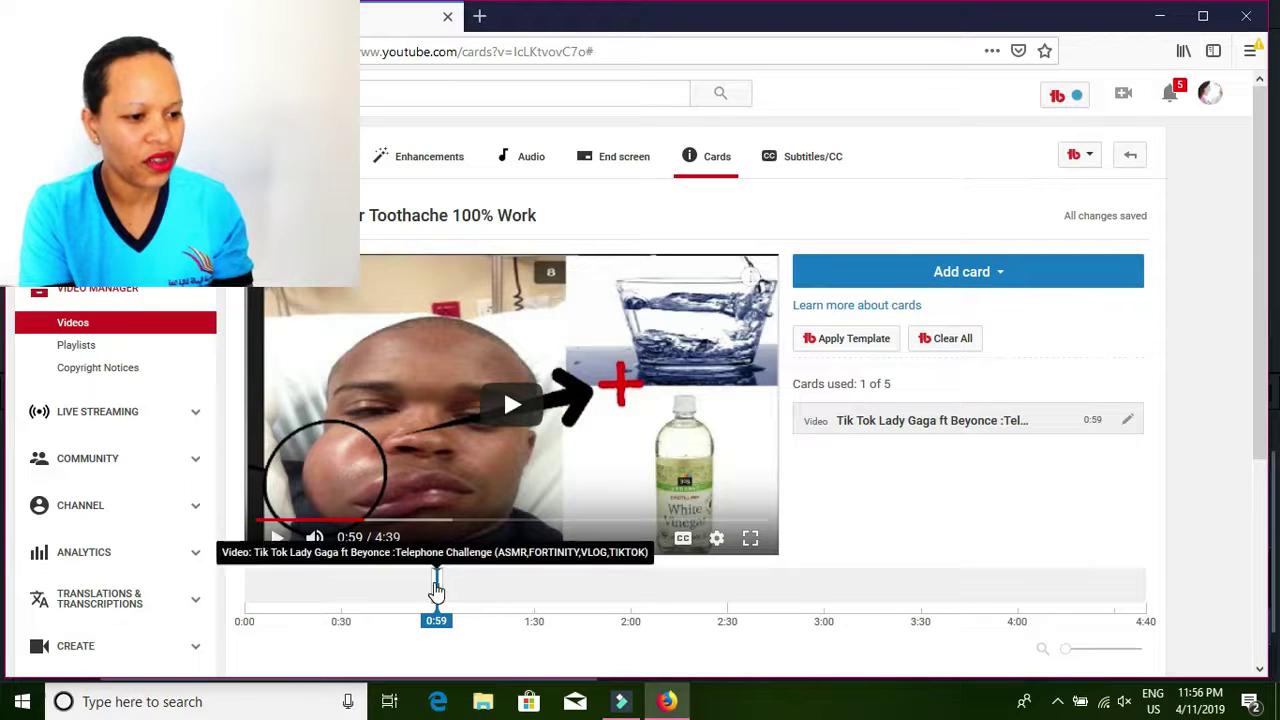
- Move the playhead to 2:00, starting a Channel card but cancelling it
left_click_drag(443, 597, 631, 597)
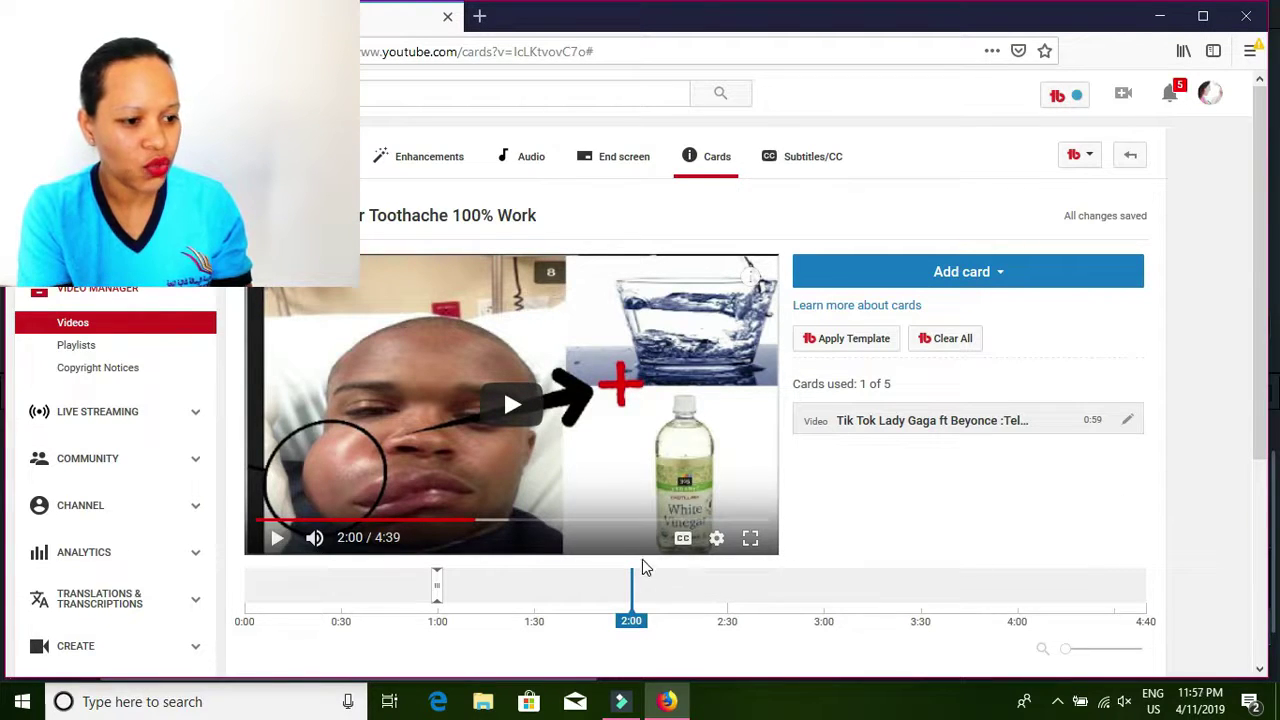
left_click(1060, 284)
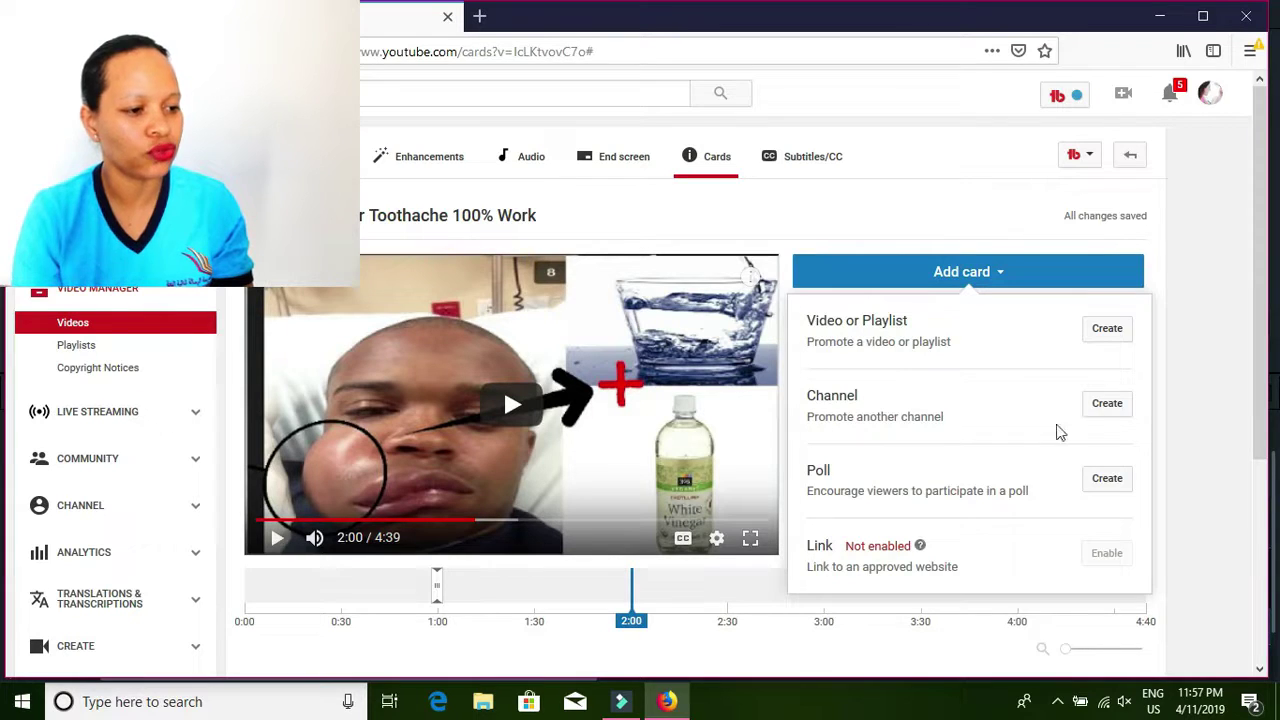
left_click(1106, 404)
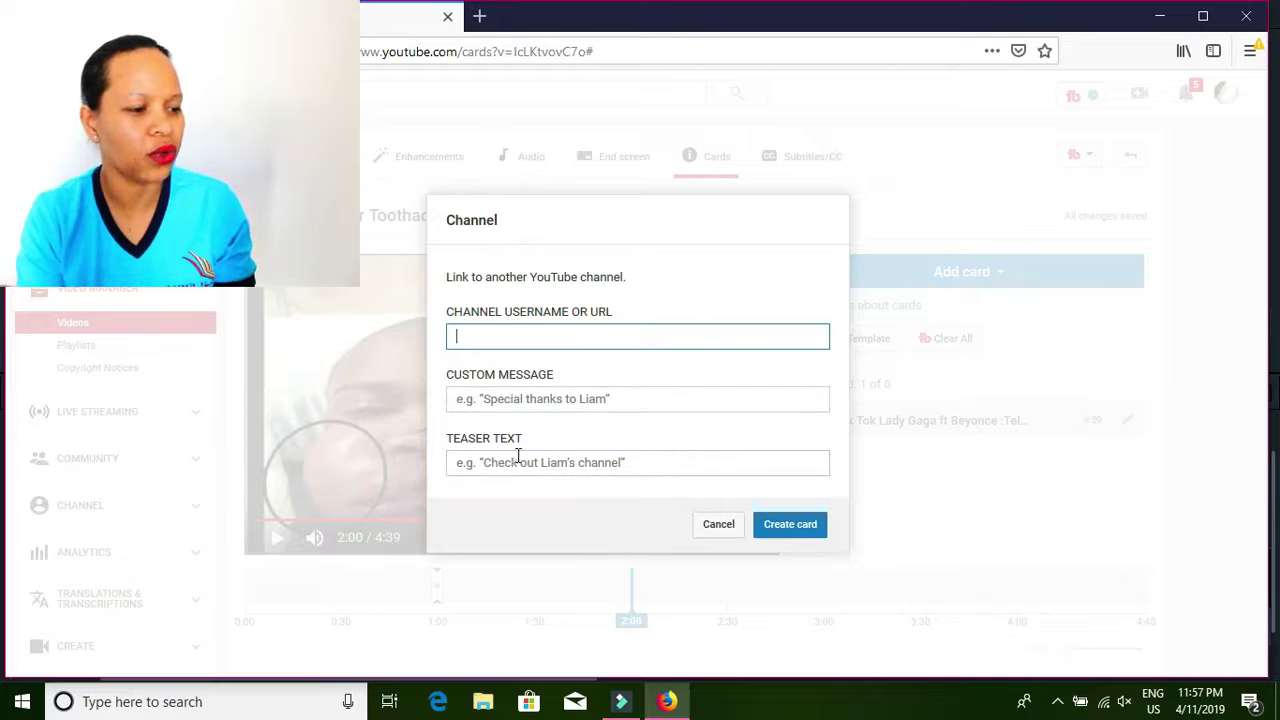
left_click(717, 527)
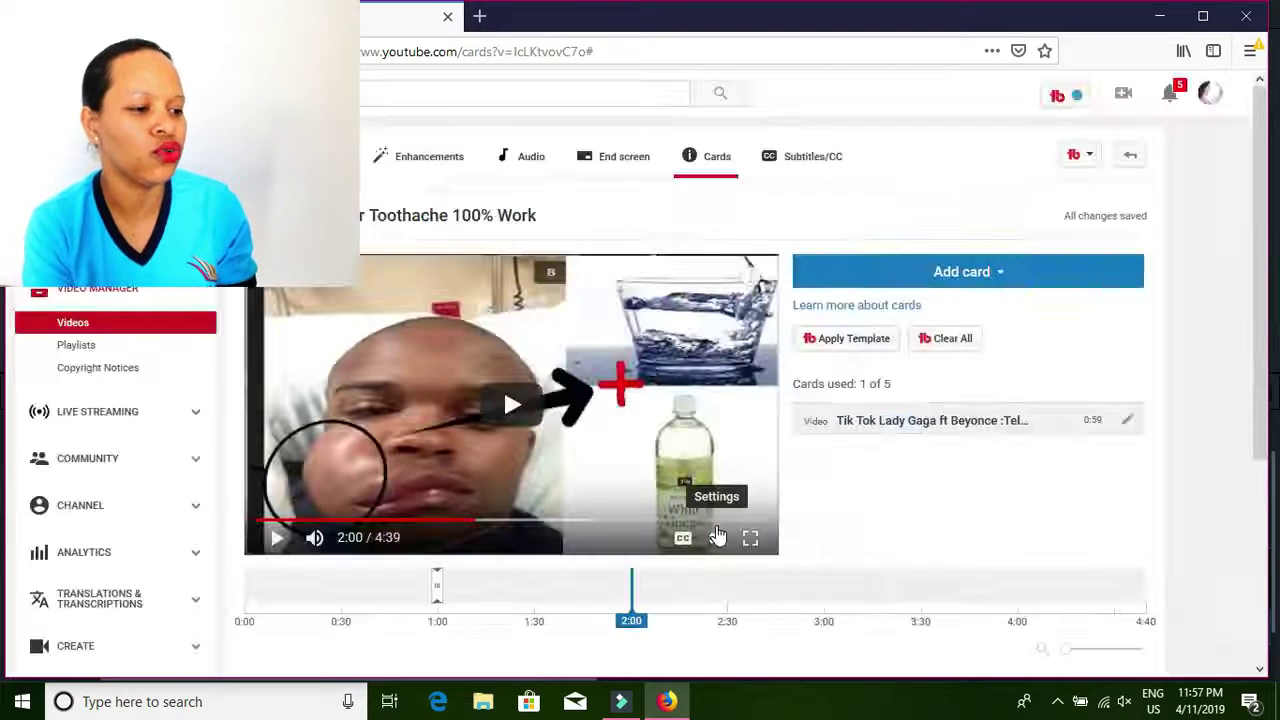
- Add a Belly Dance Tik Tok video card at 2:00, then move the playhead to 3:59
left_click(1048, 276)
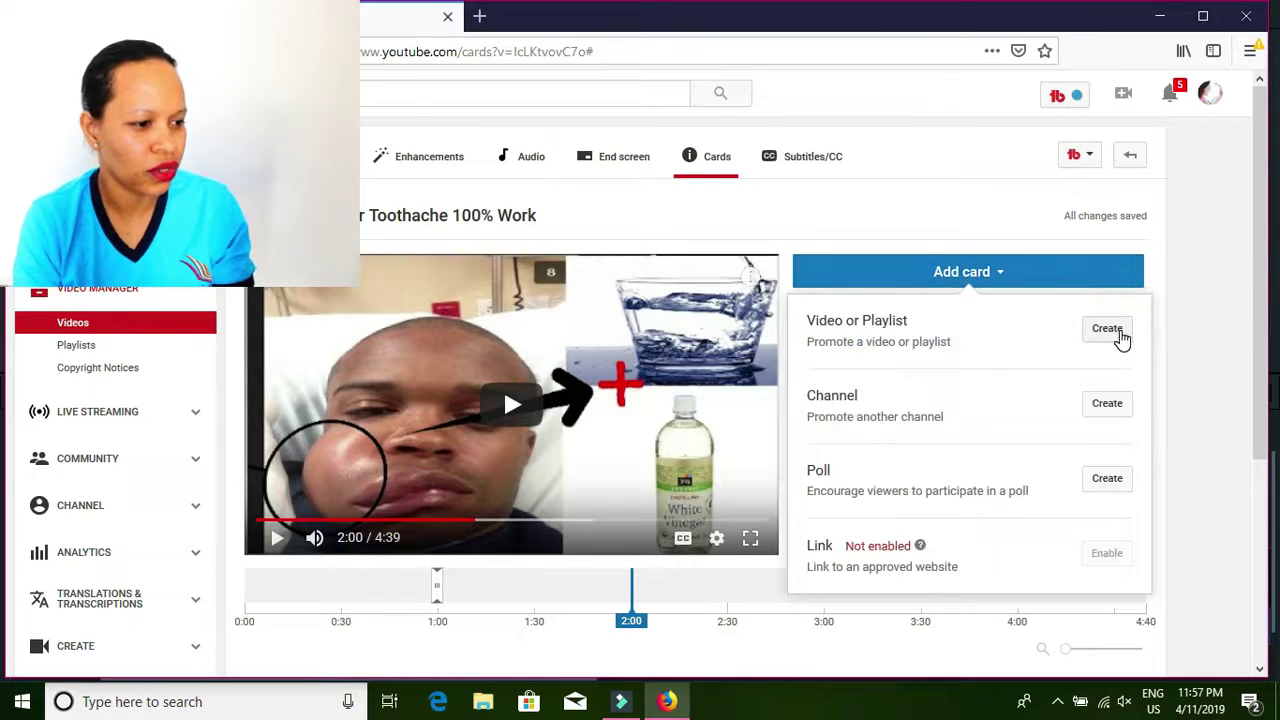
left_click(1120, 333)
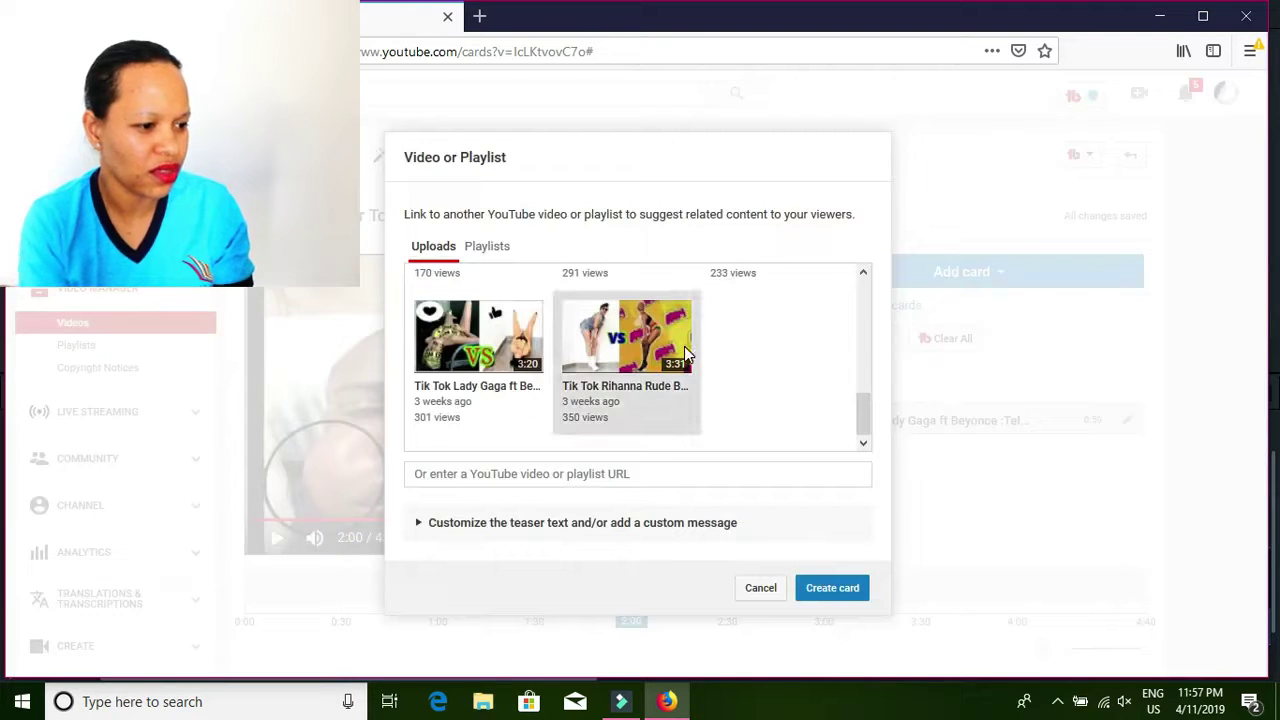
scroll(683, 350, "up", 3)
scroll(686, 357, "up", 1)
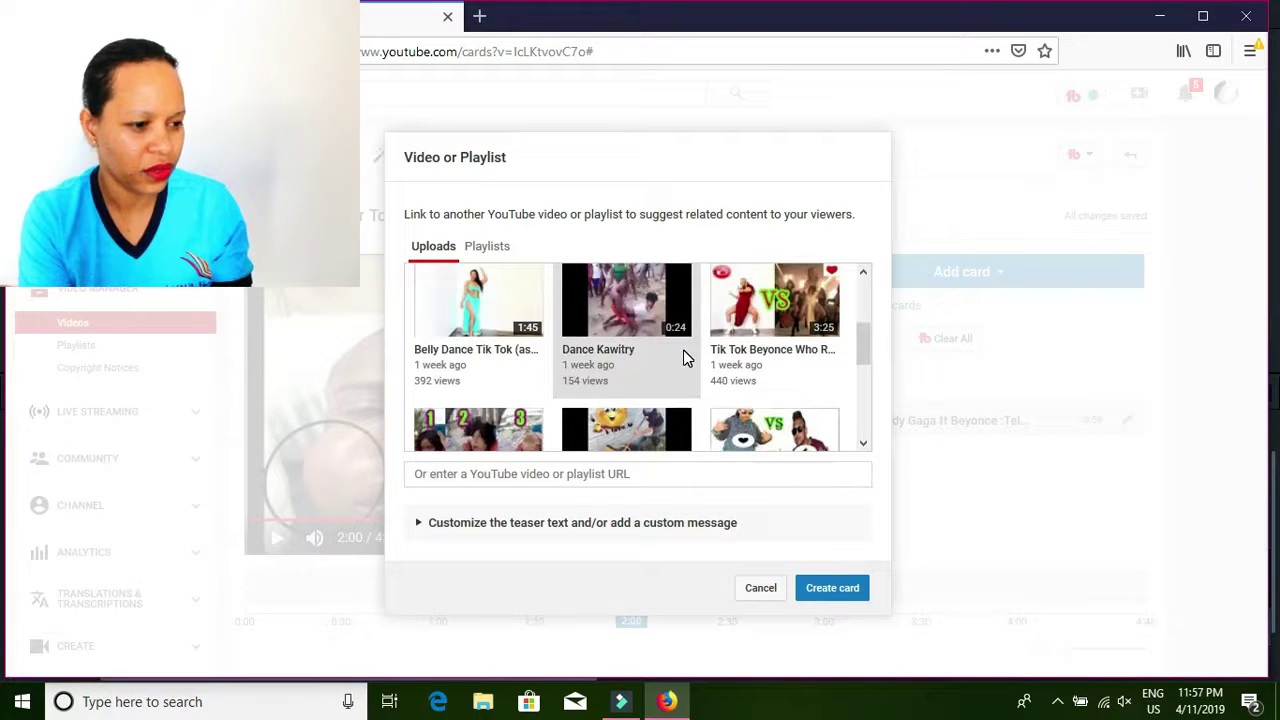
left_click(490, 316)
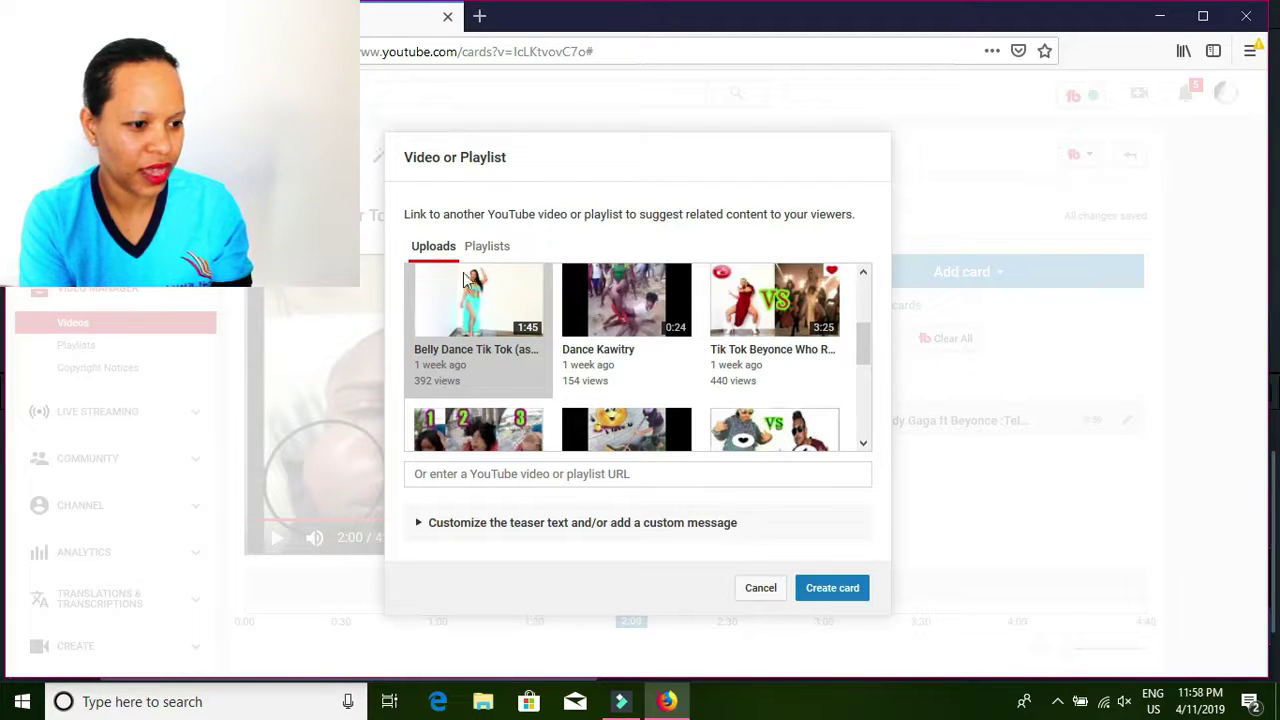
left_click(852, 590)
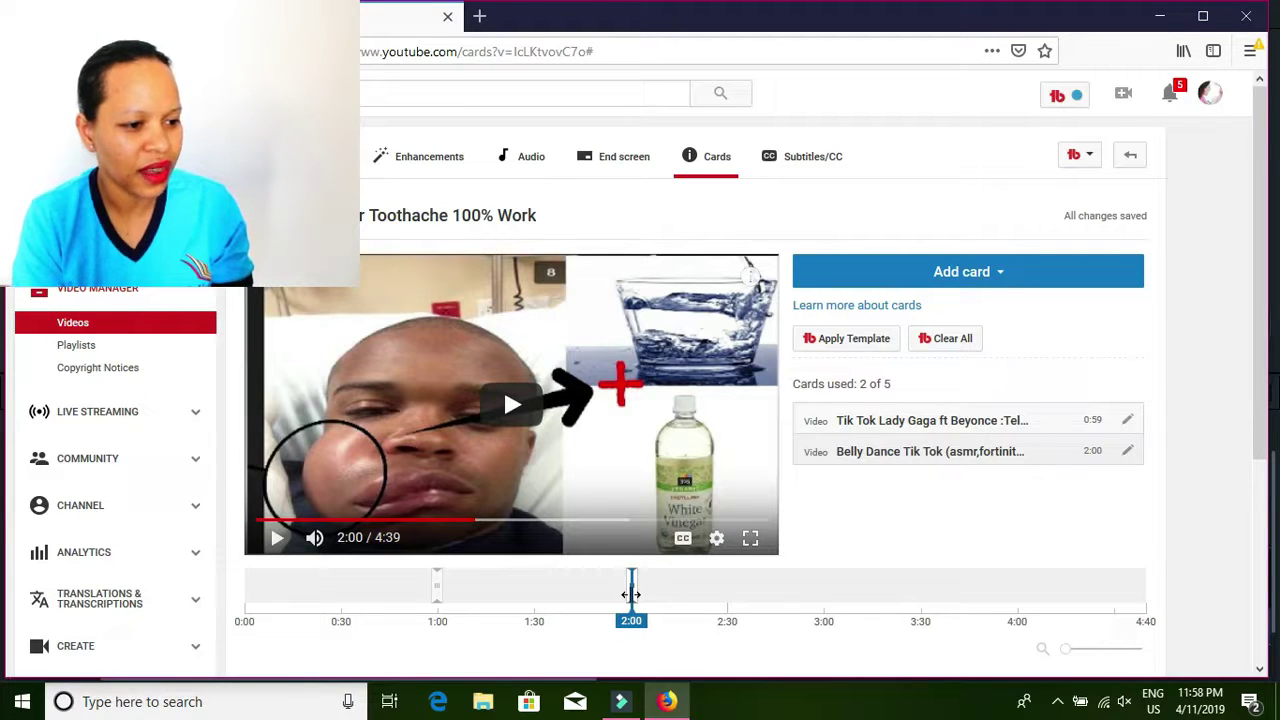
left_click_drag(631, 594, 1016, 606)
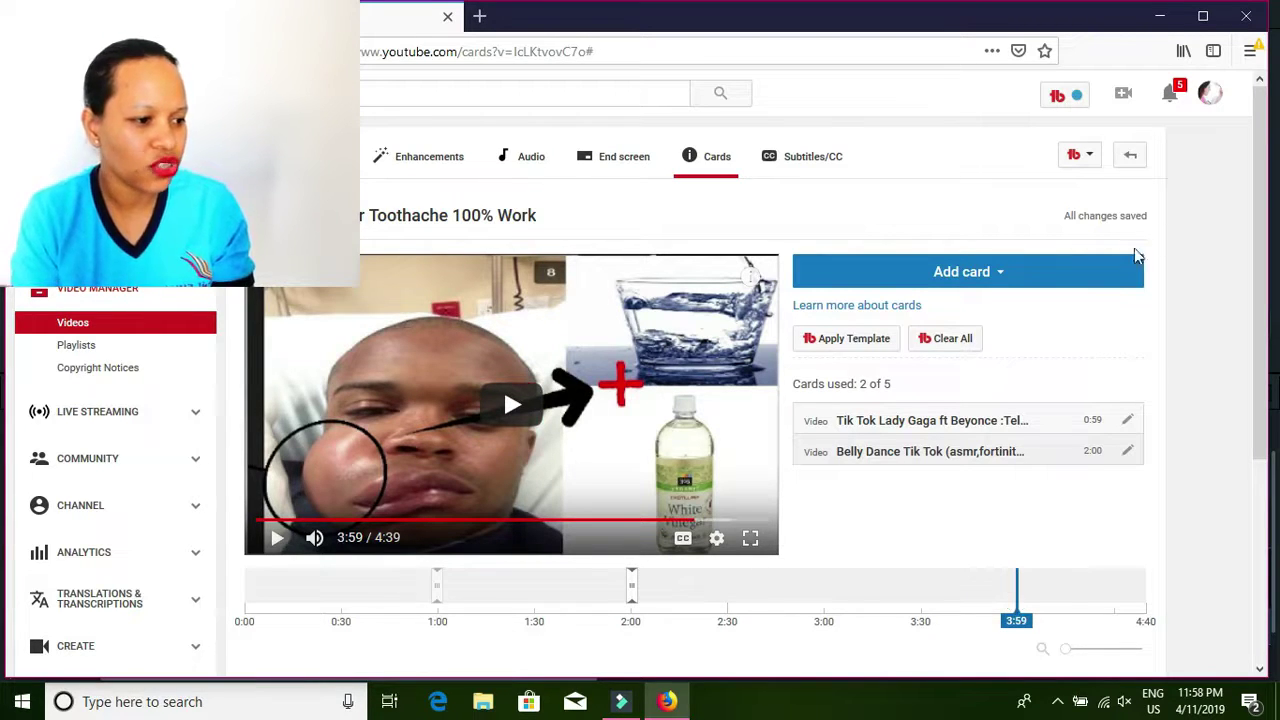
- Start a Poll card at 3:59 and cancel it, keeping the two video cards
left_click(1033, 276)
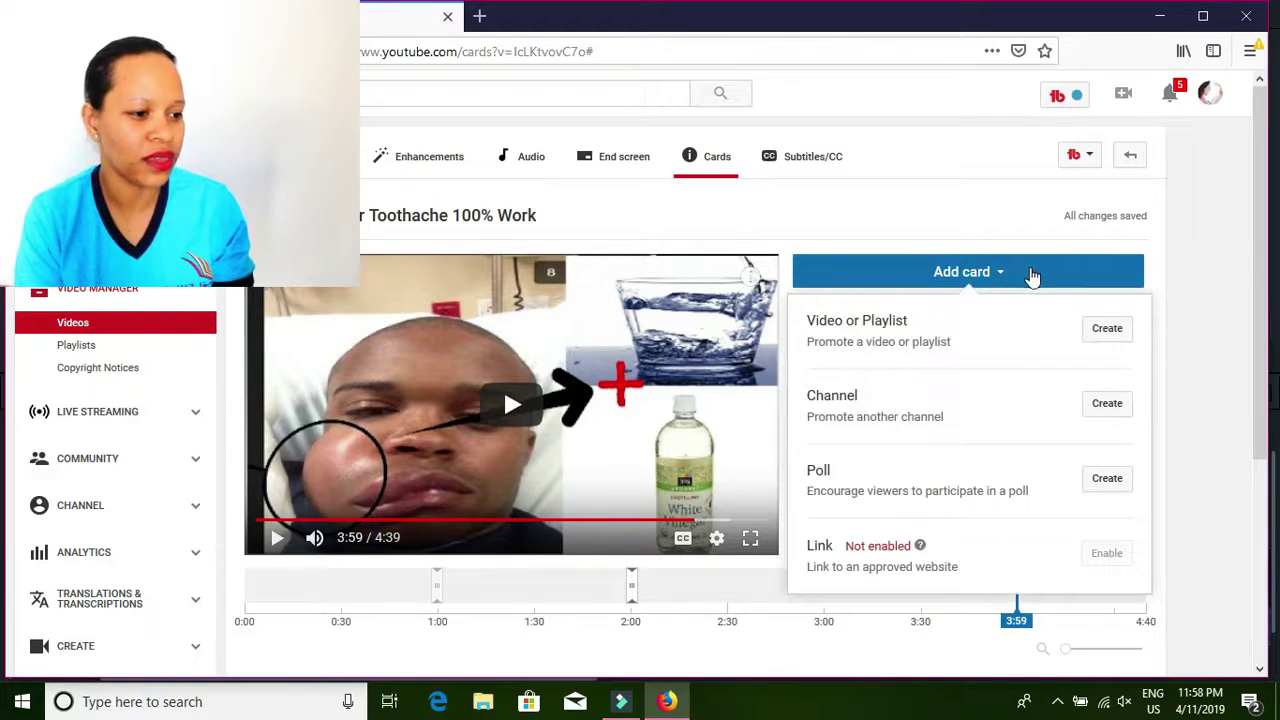
left_click(1108, 480)
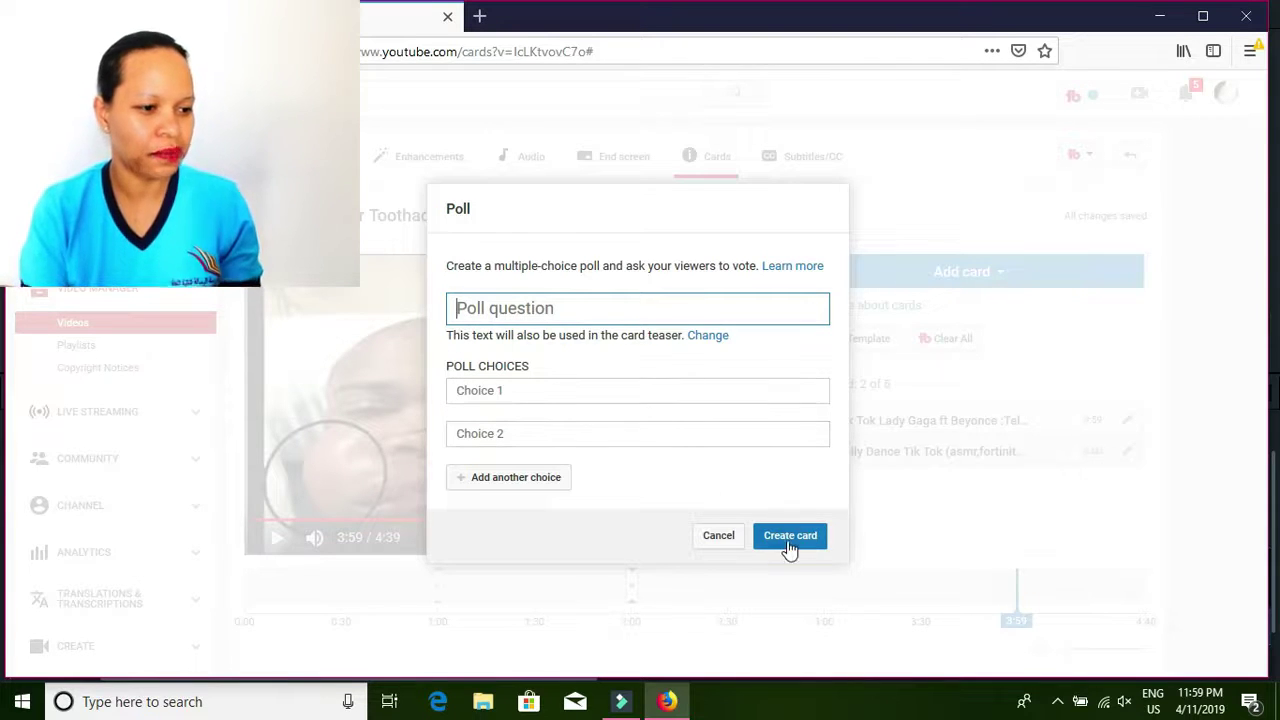
left_click(716, 538)
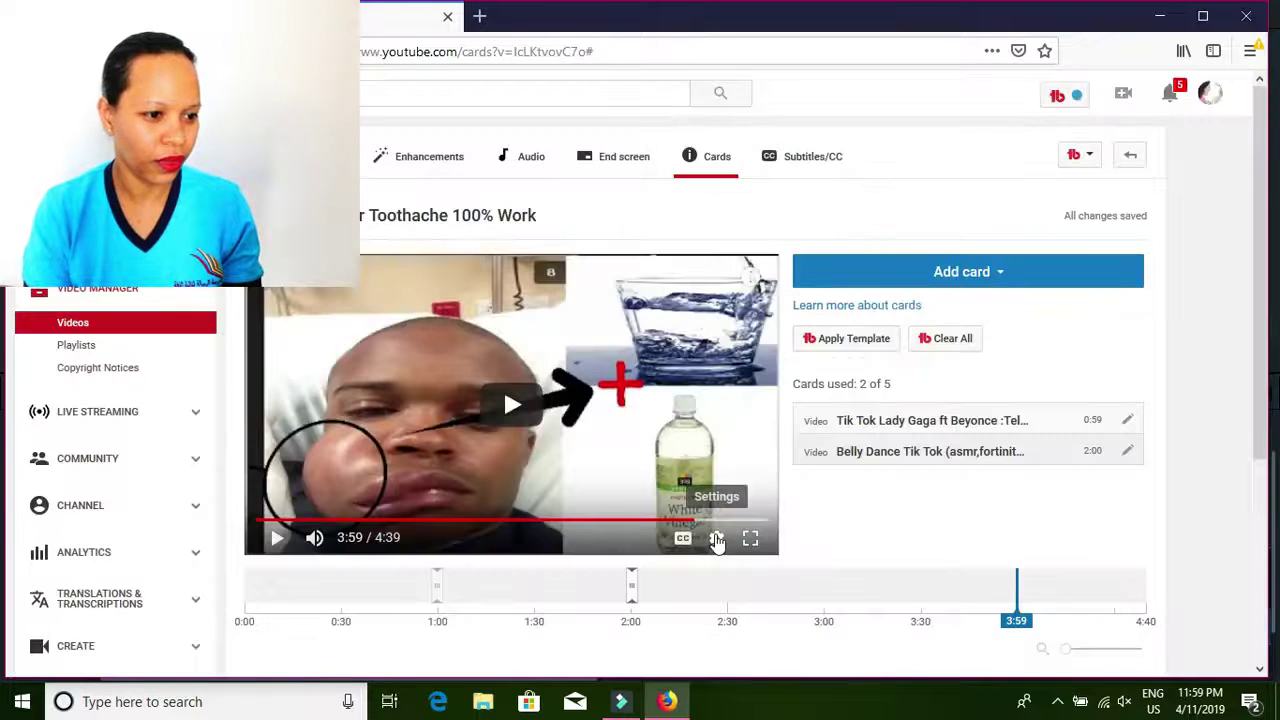
left_click(1012, 276)
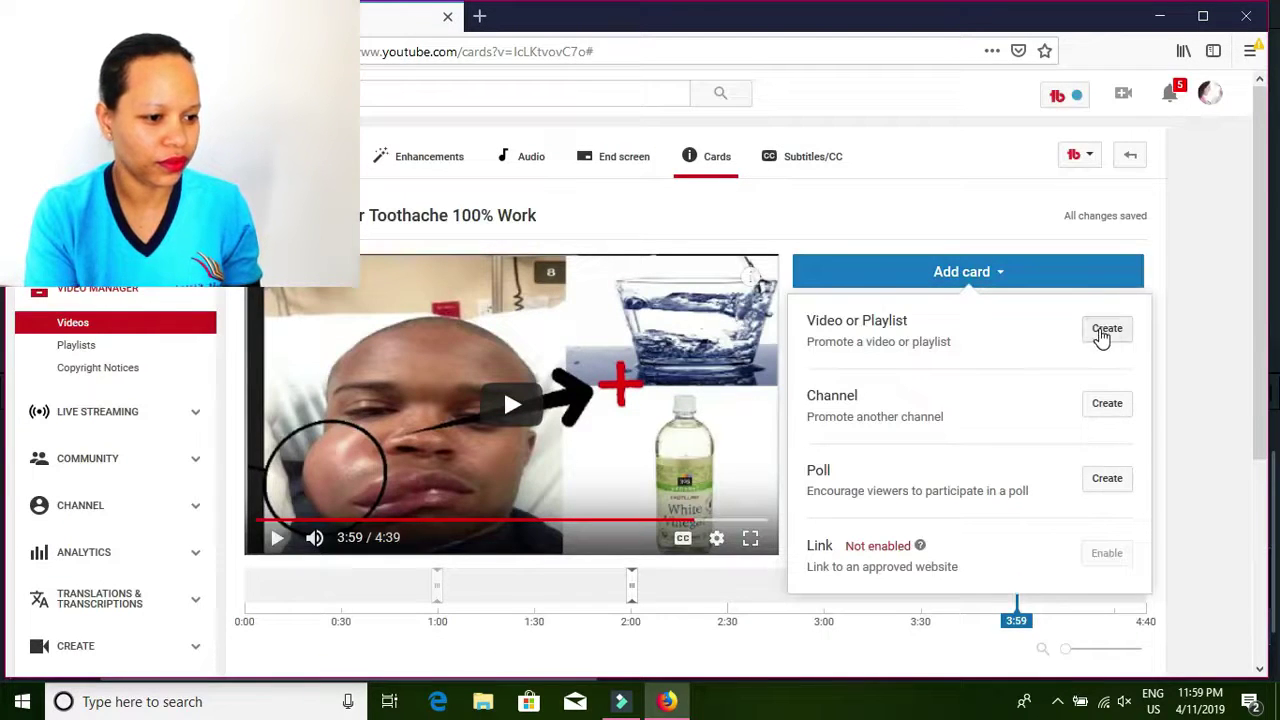
- Create a third Video card at 3:59 for Tik Tok Spice Girl WannaBe 10 Year Challenge
left_click(1104, 332)
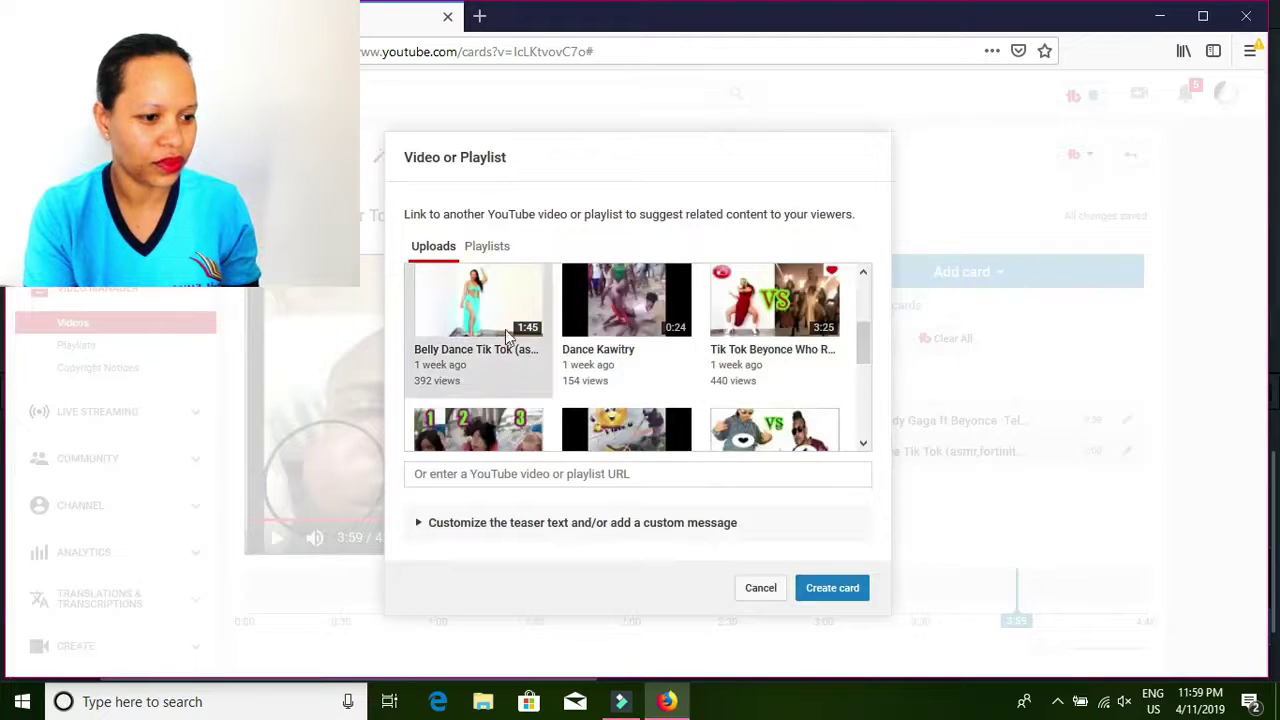
scroll(487, 331, "up", 2)
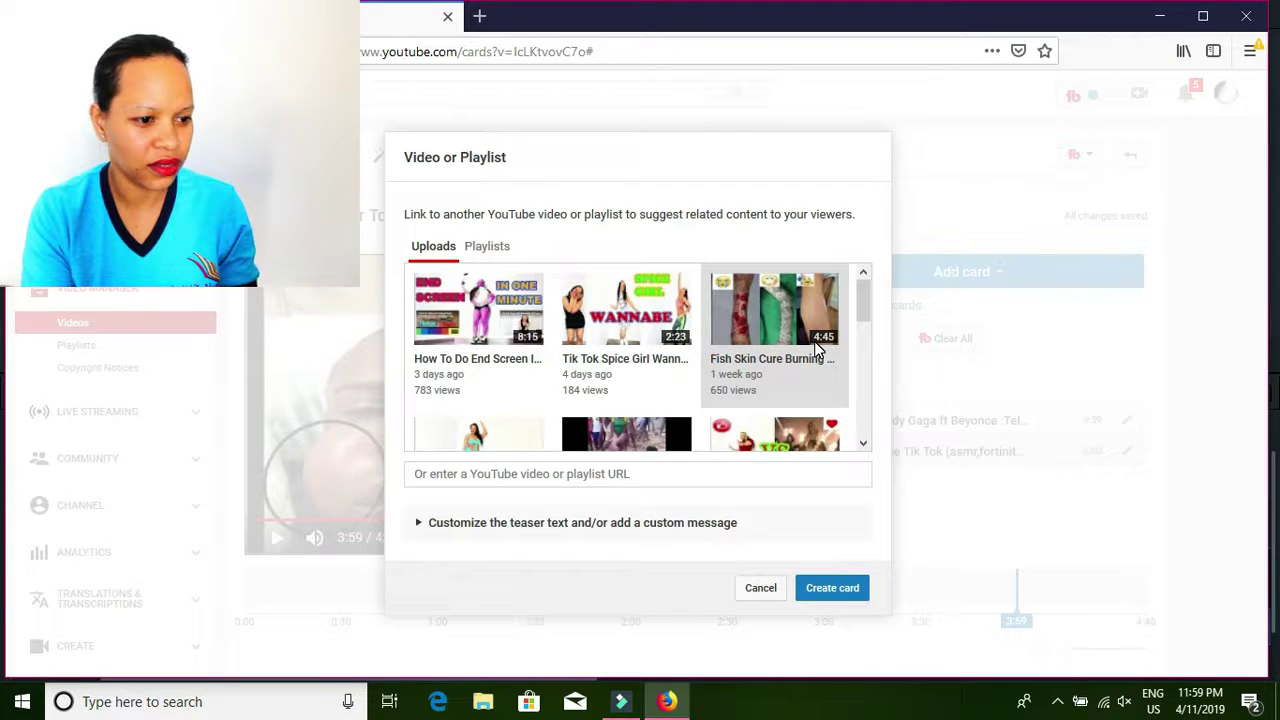
left_click(617, 331)
left_click(847, 590)
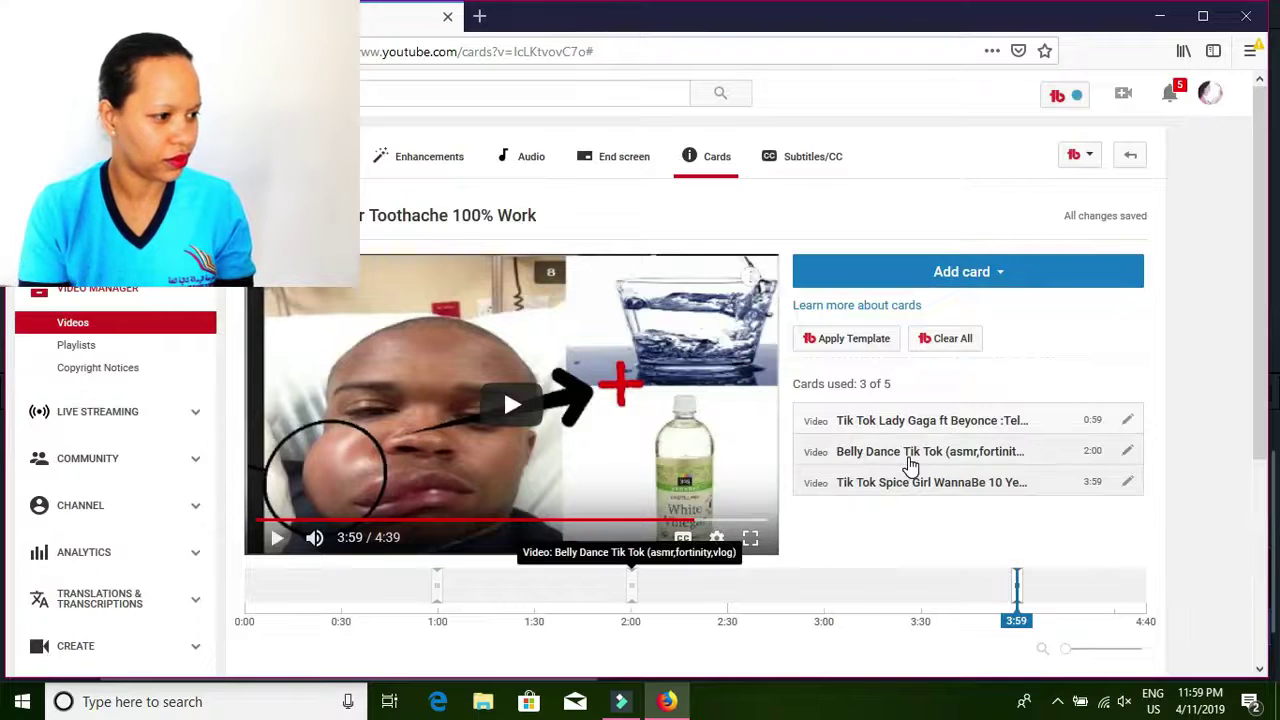
left_click(1035, 286)
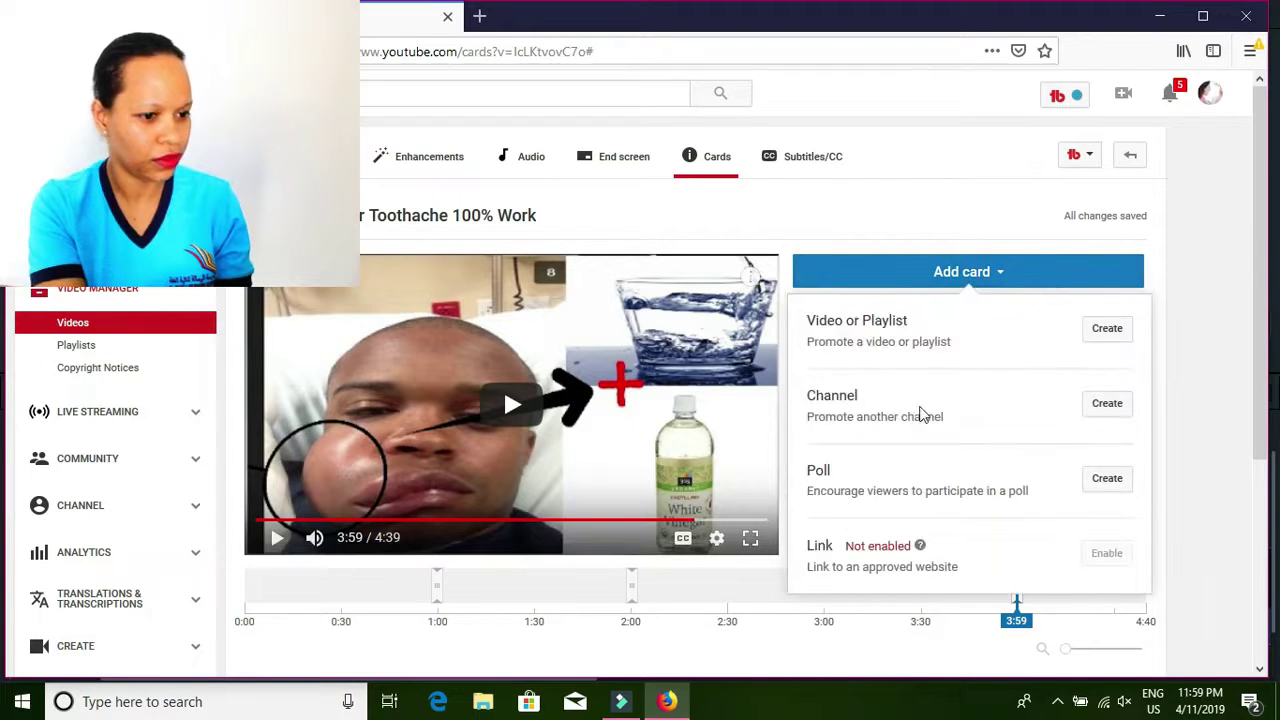
- Close the card type list and tick 'Set this Video as a Cards Template'
scroll(871, 414, "down", 2)
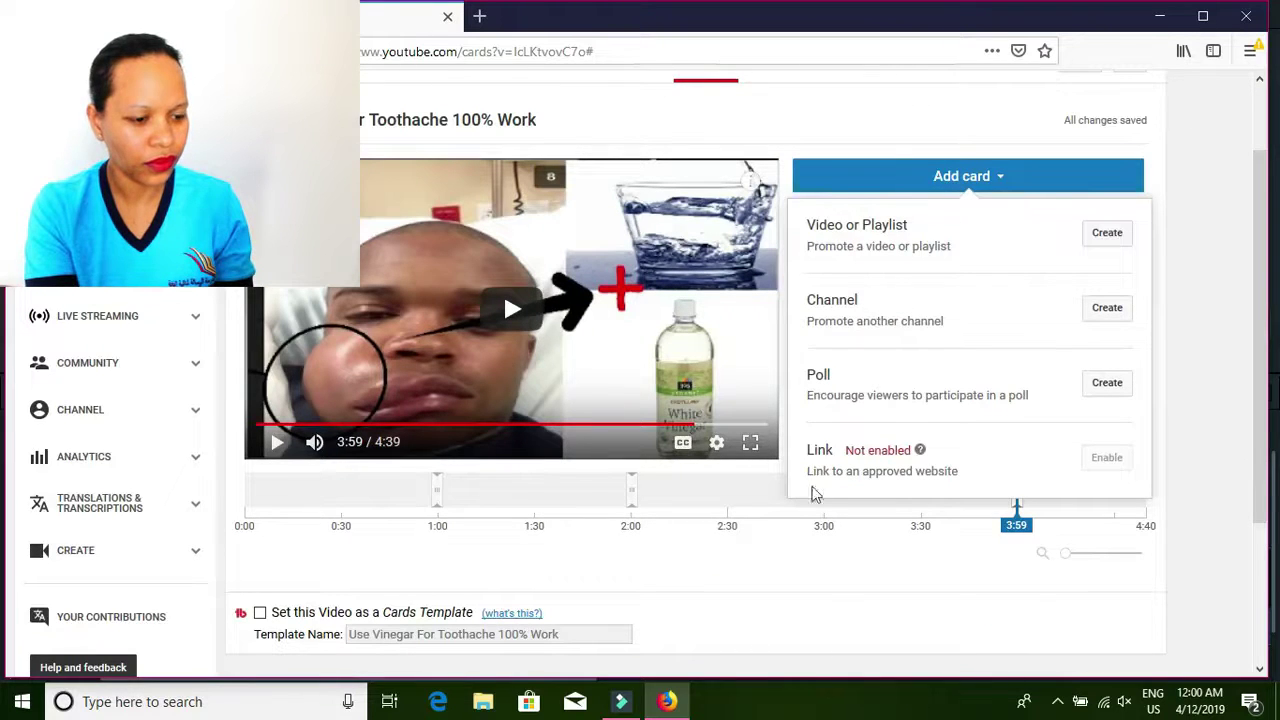
left_click(1038, 176)
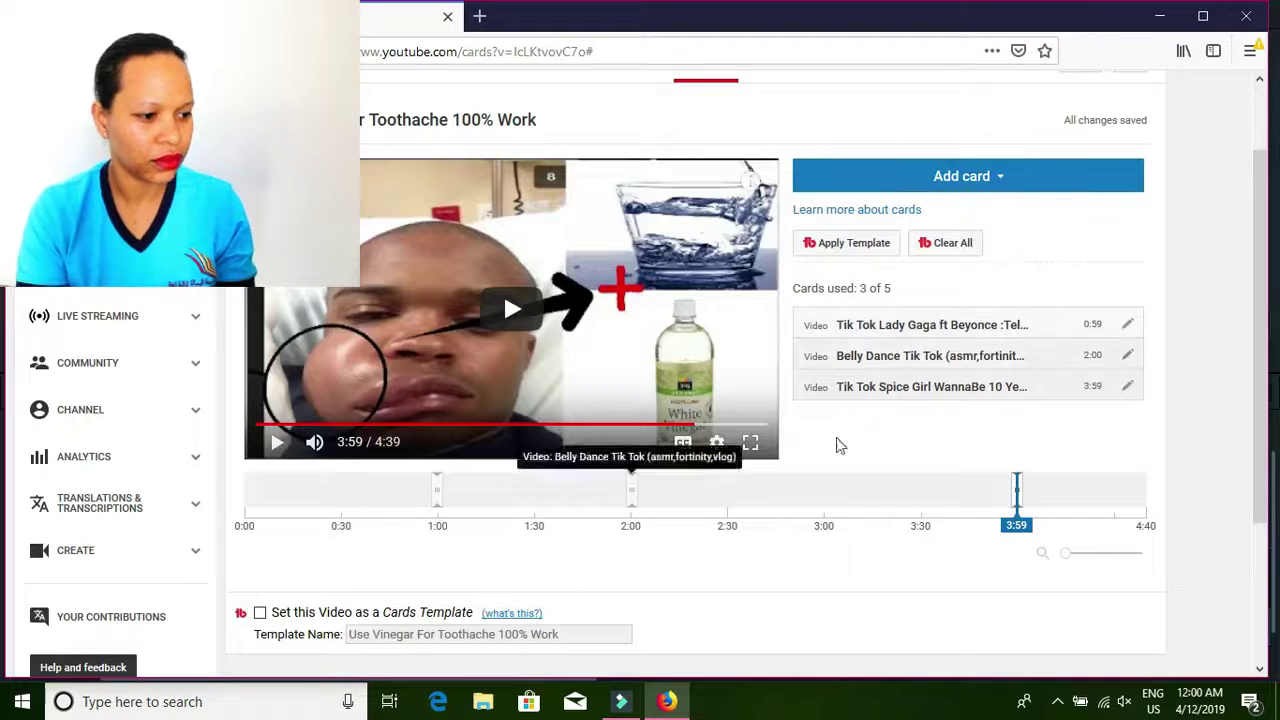
left_click(260, 612)
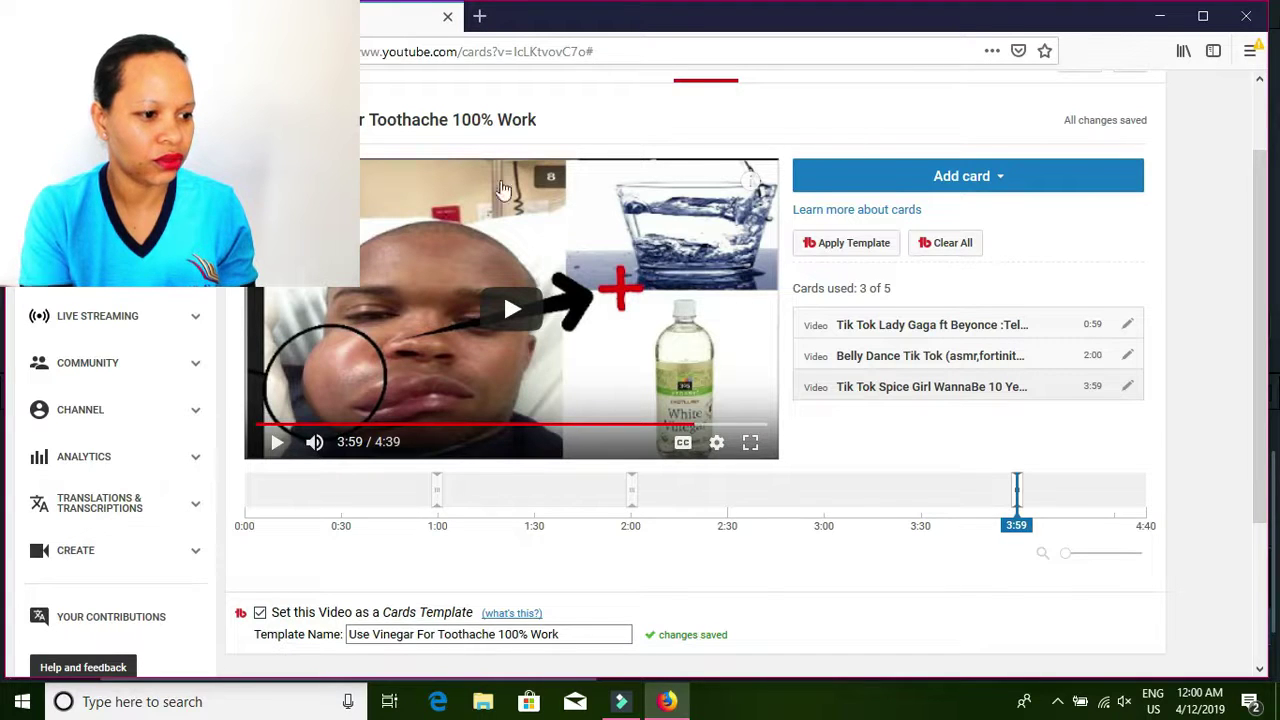
scroll(936, 232, "up", 2)
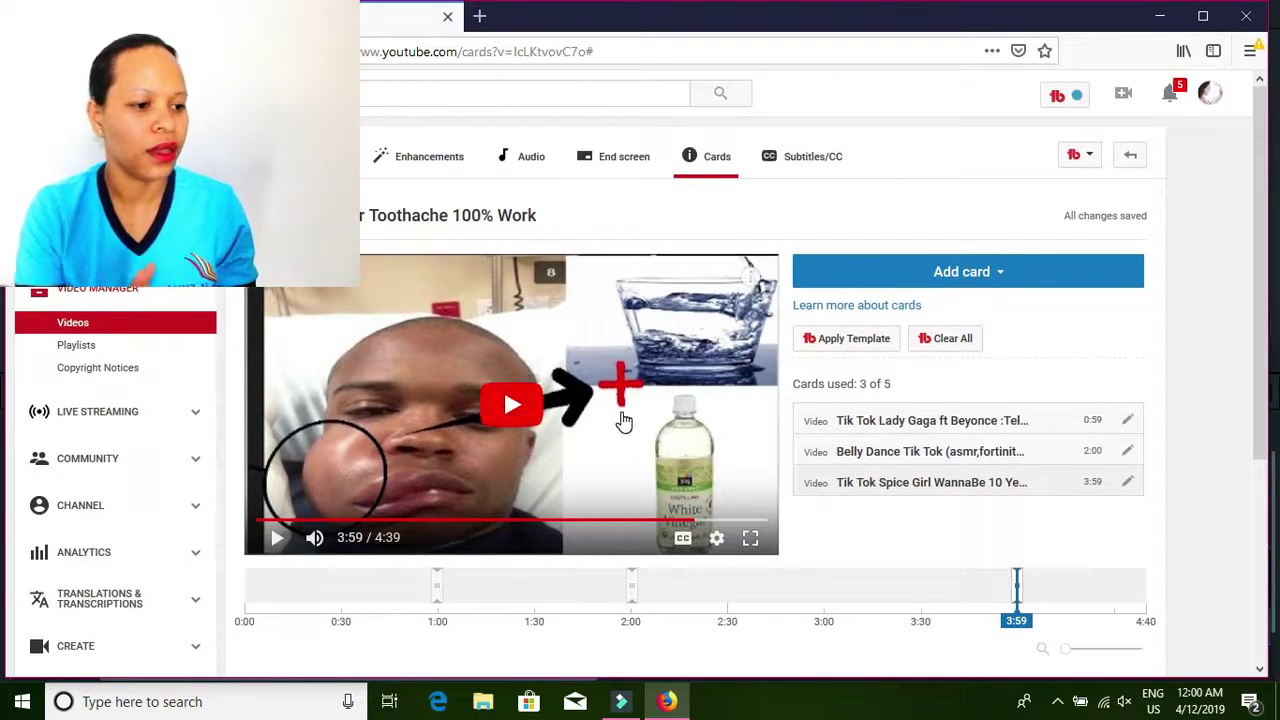
scroll(620, 422, "down", 5)
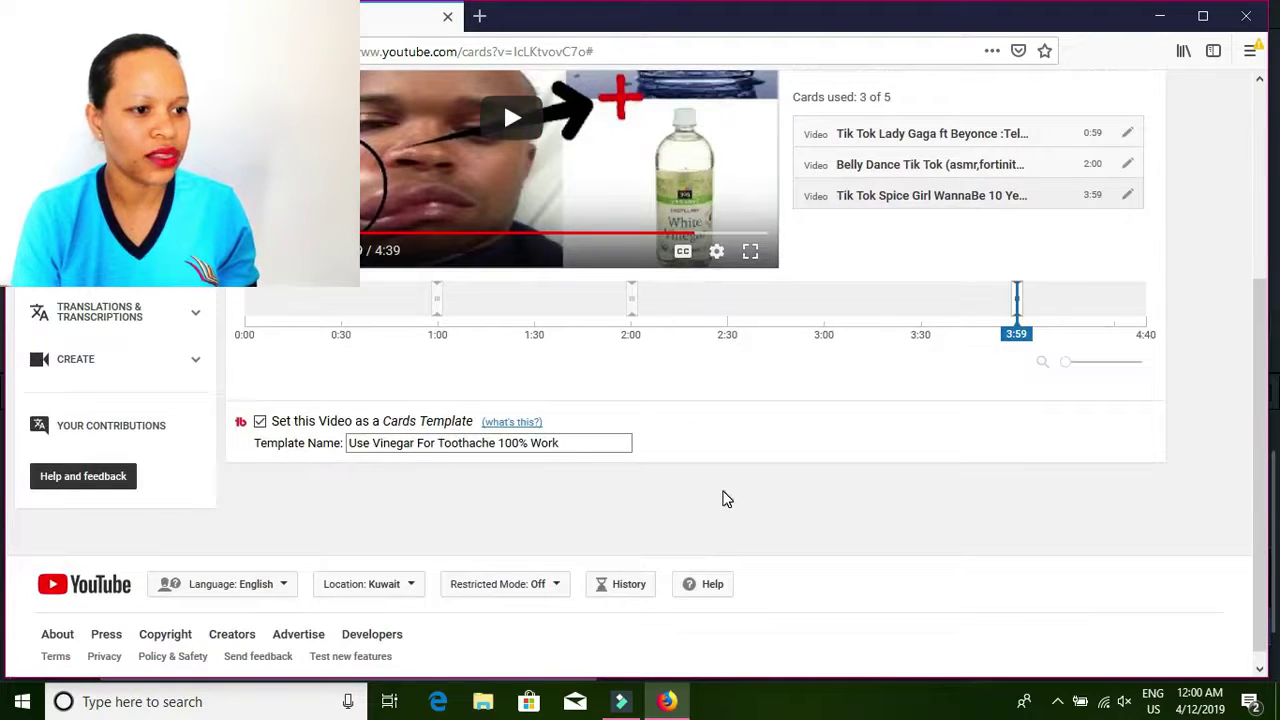
scroll(726, 497, "up", 5)
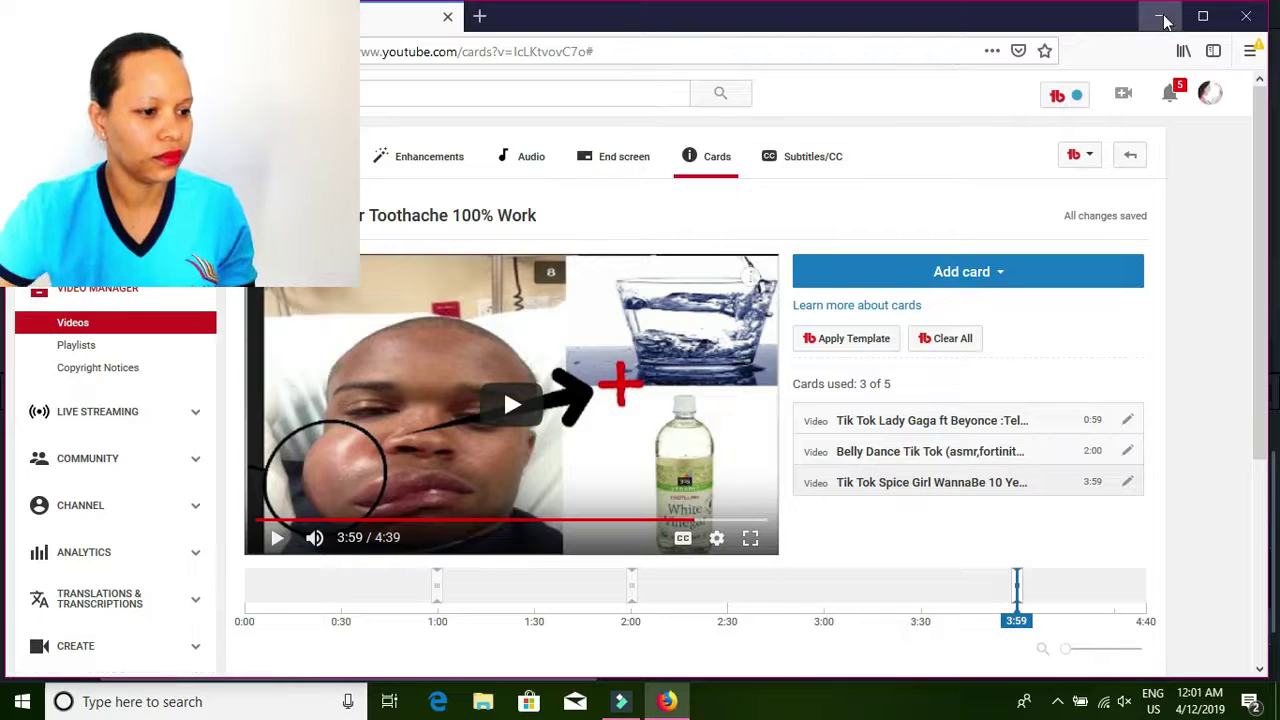
left_click(479, 17)
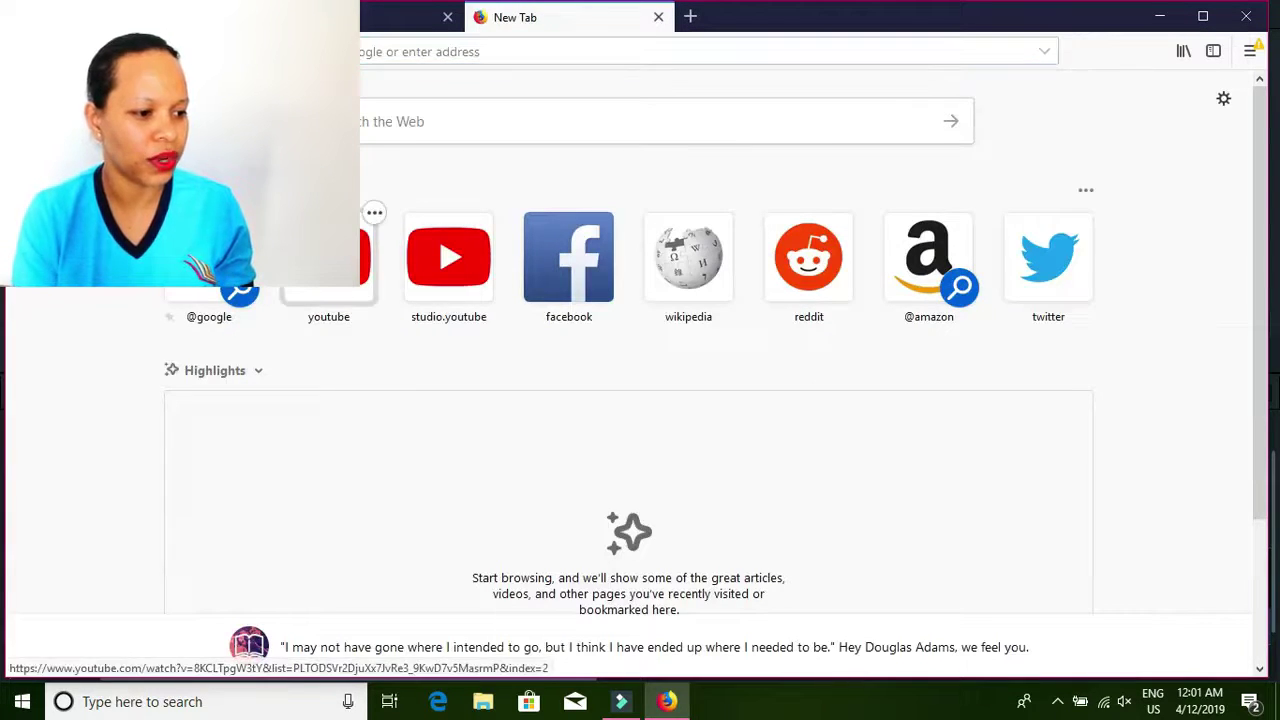
- Go to YouTube in the new tab and reopen the Use Vinegar For Toothache watch page
left_click(335, 258)
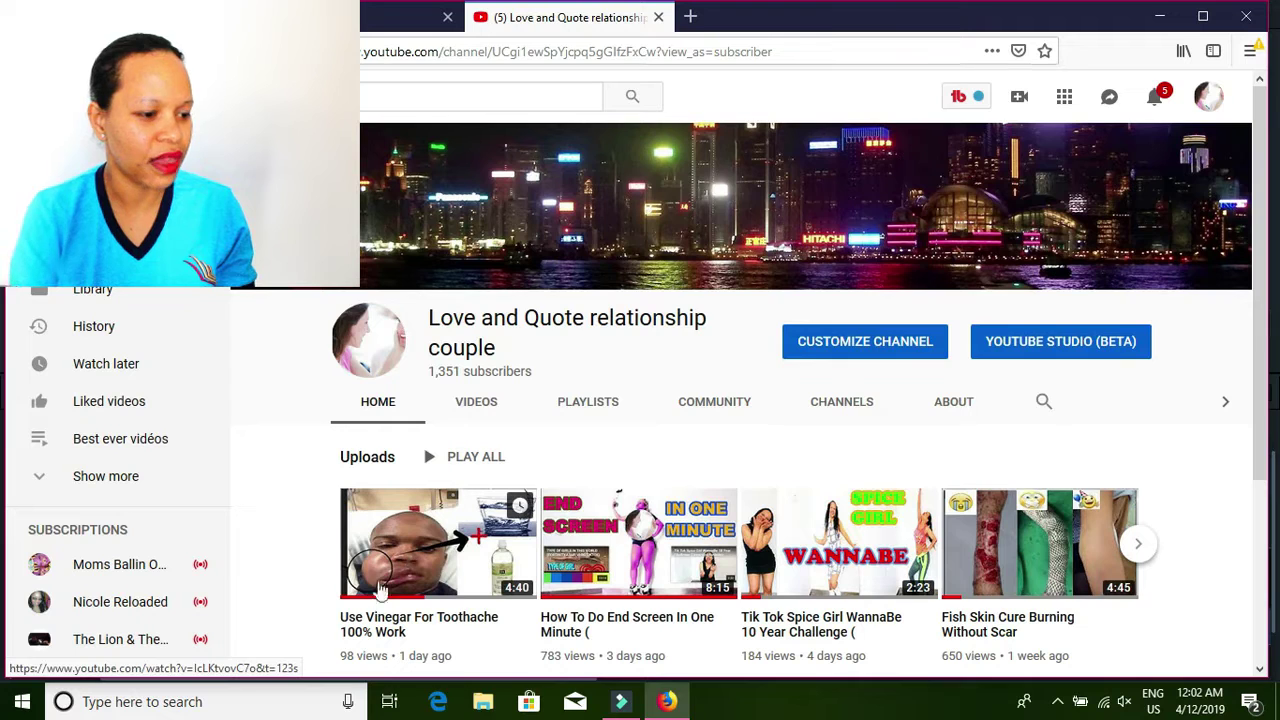
left_click(425, 558)
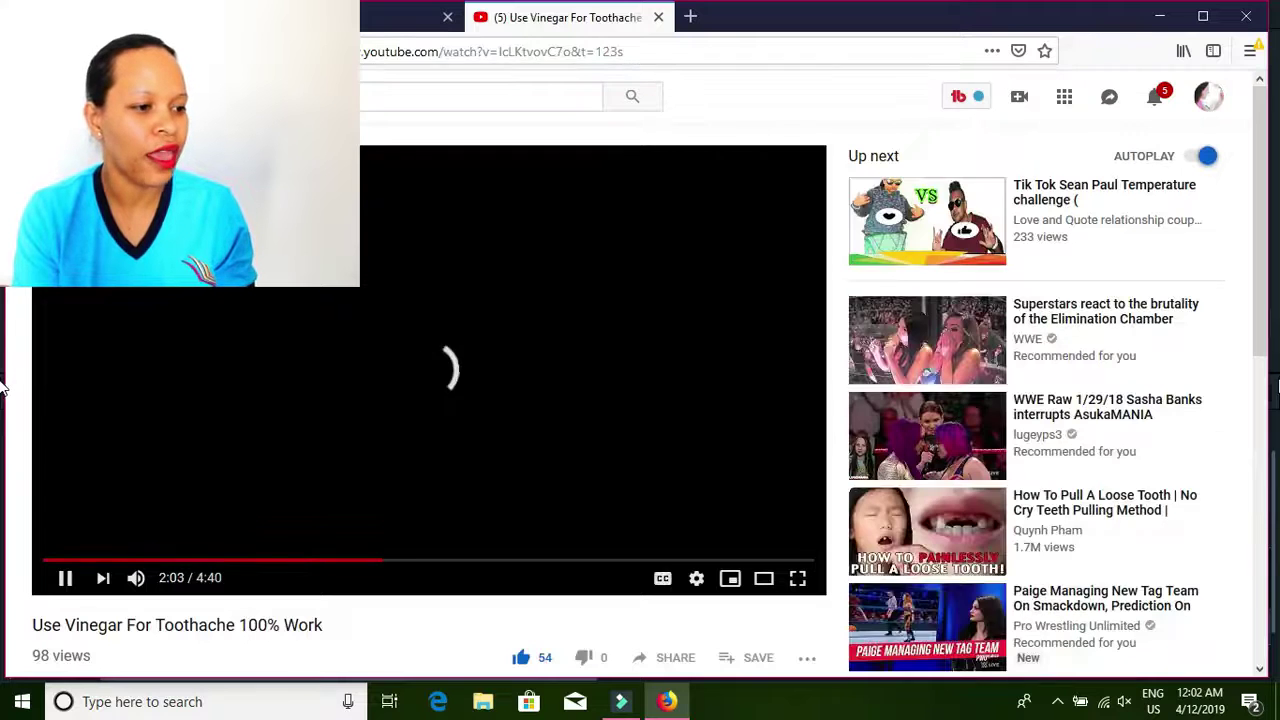
scroll(3, 388, "down", 5)
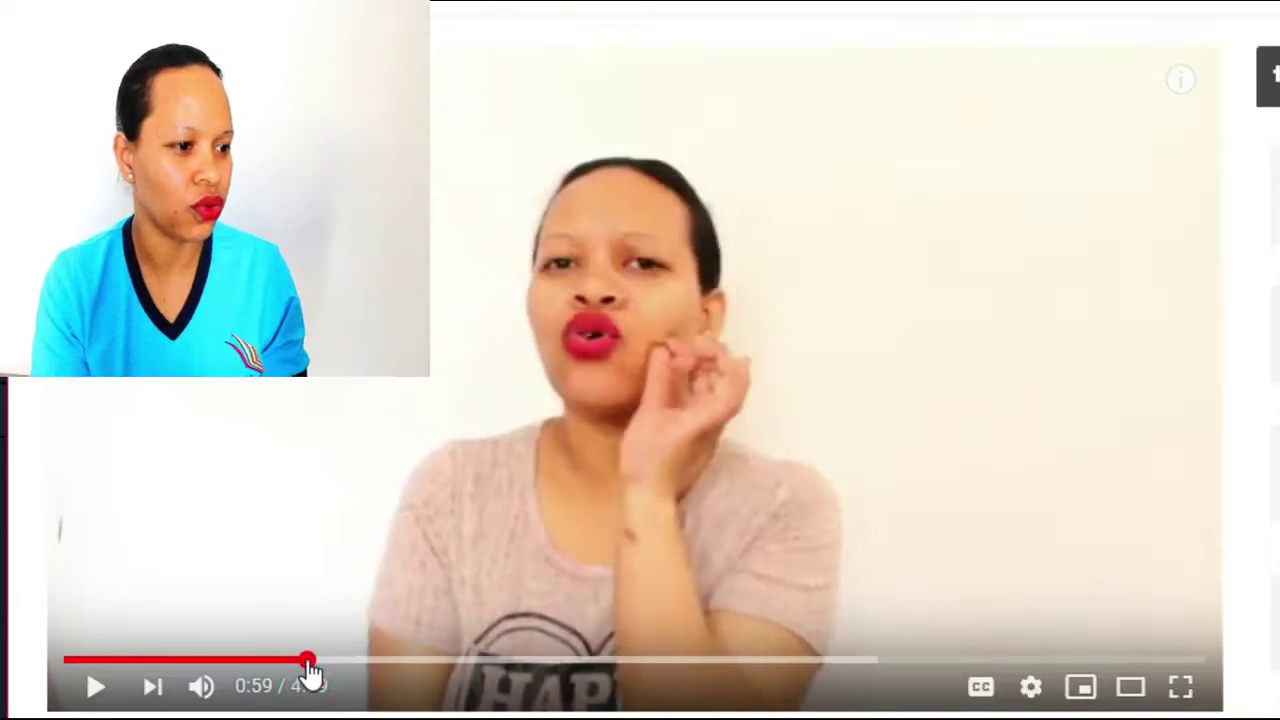
- Play from 0:59, pause at 1:01 to check the first info card, then resume playback
left_click(96, 698)
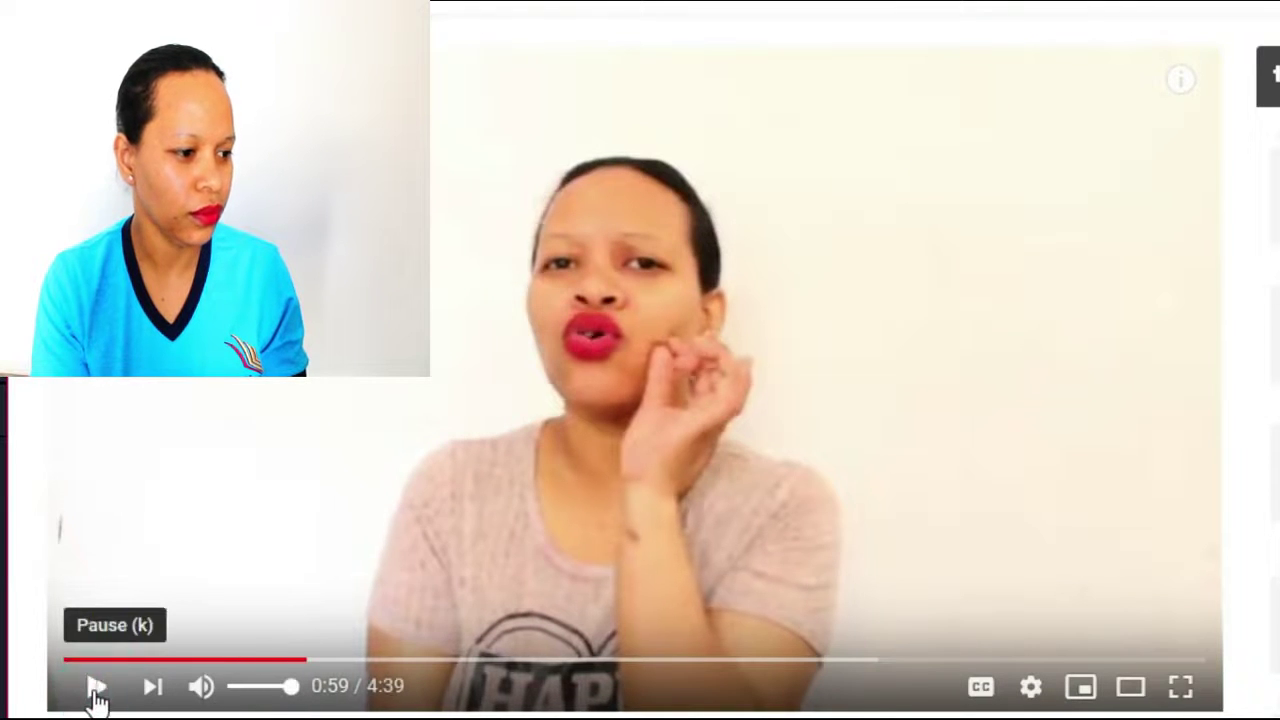
left_click(96, 698)
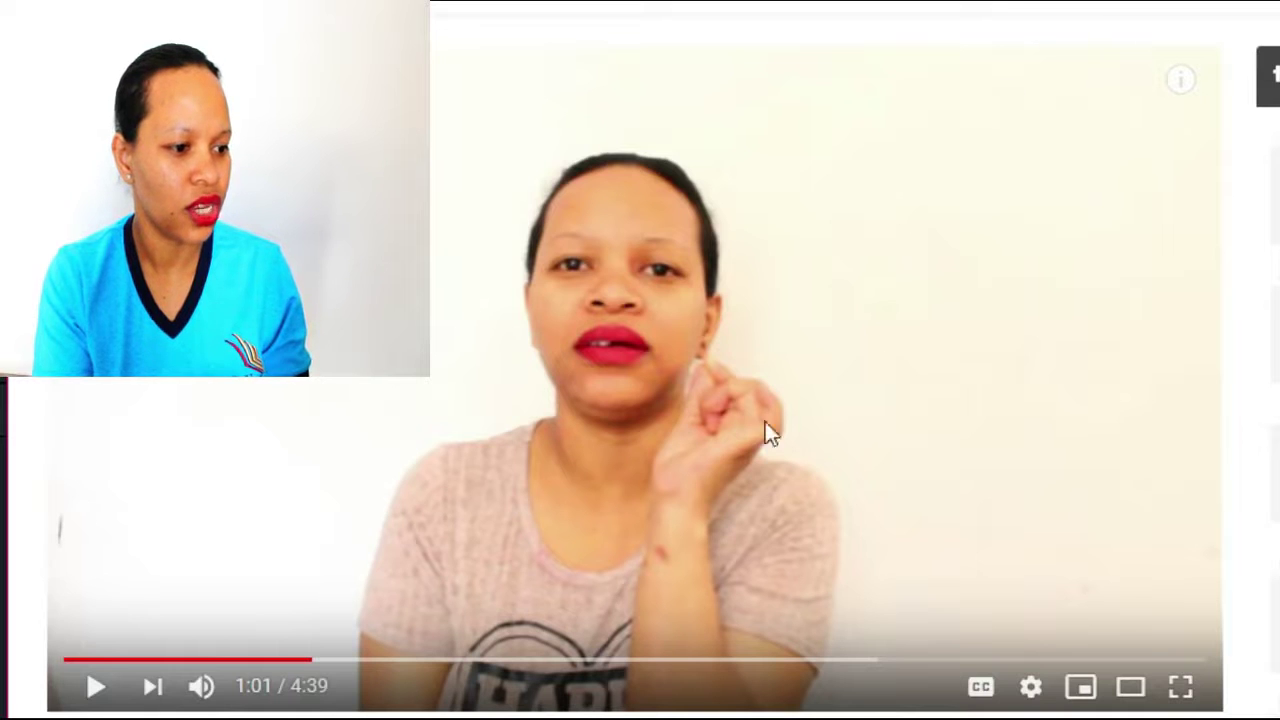
mouse_move(215, 688)
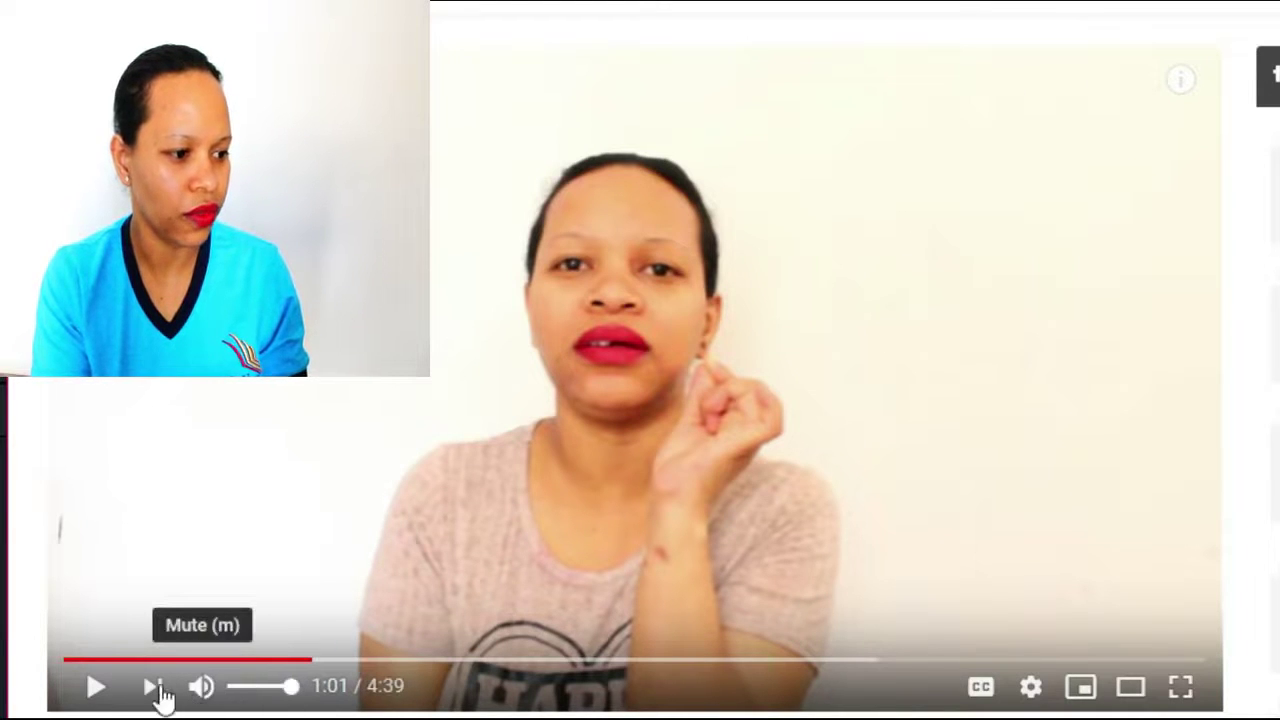
left_click(92, 690)
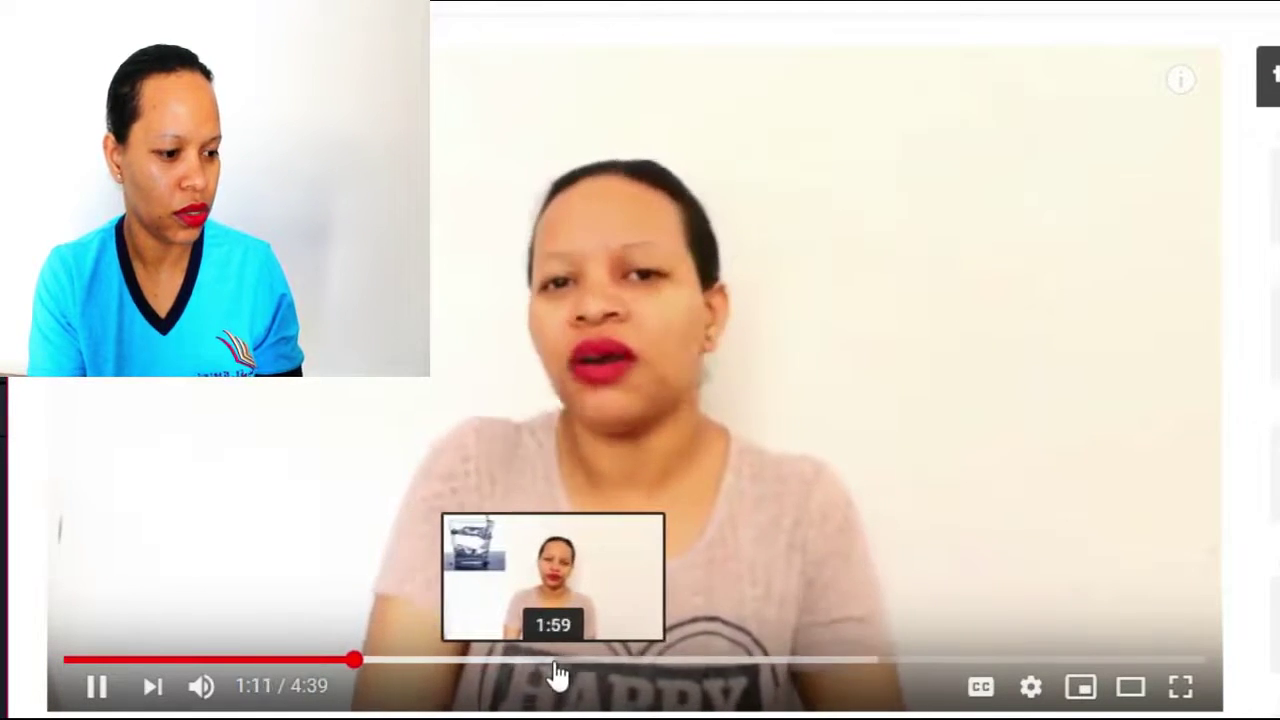
- Jump to 1:59 and pause at 2:01 to confirm the Belly Dance Tik Tok card appears
left_click(554, 662)
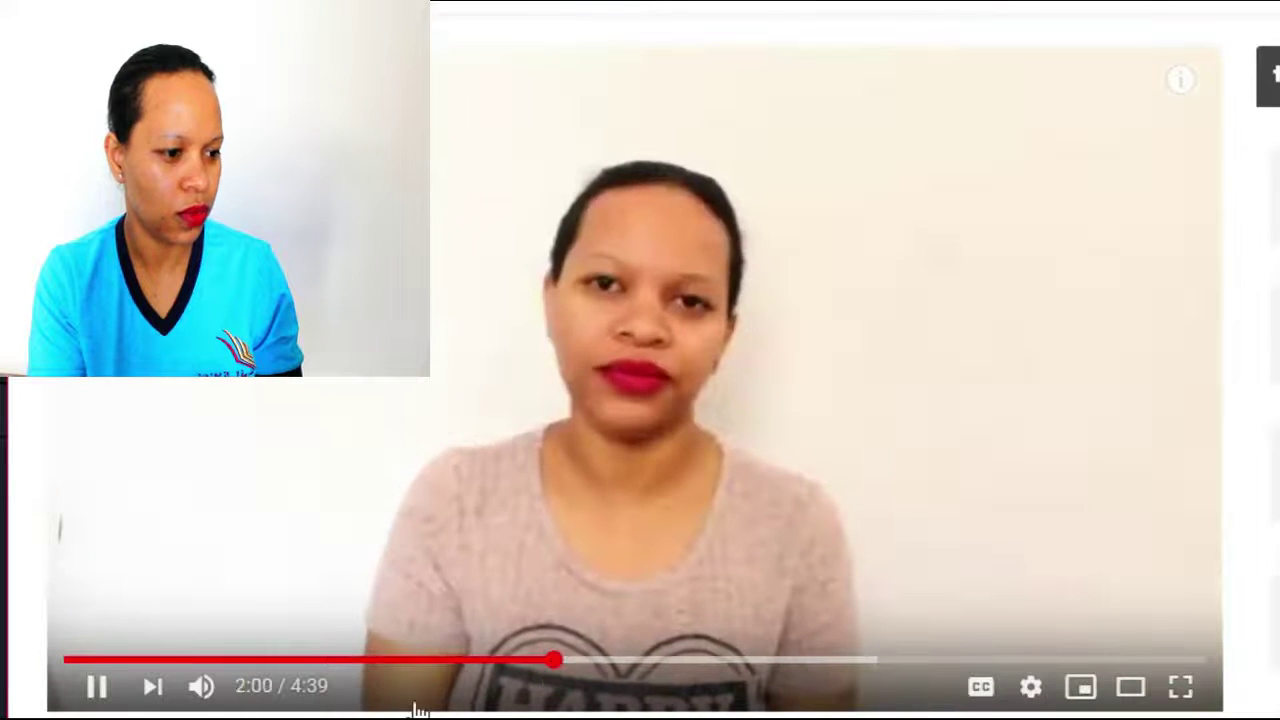
left_click(97, 686)
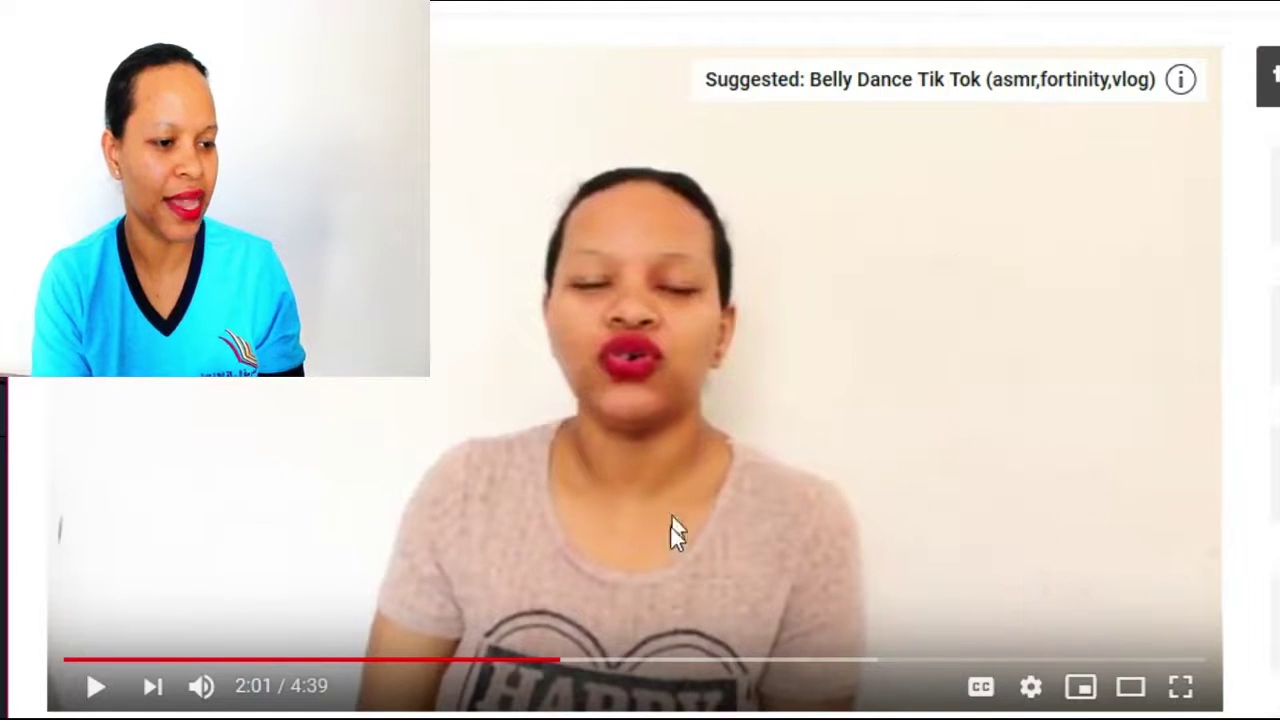
left_click(97, 690)
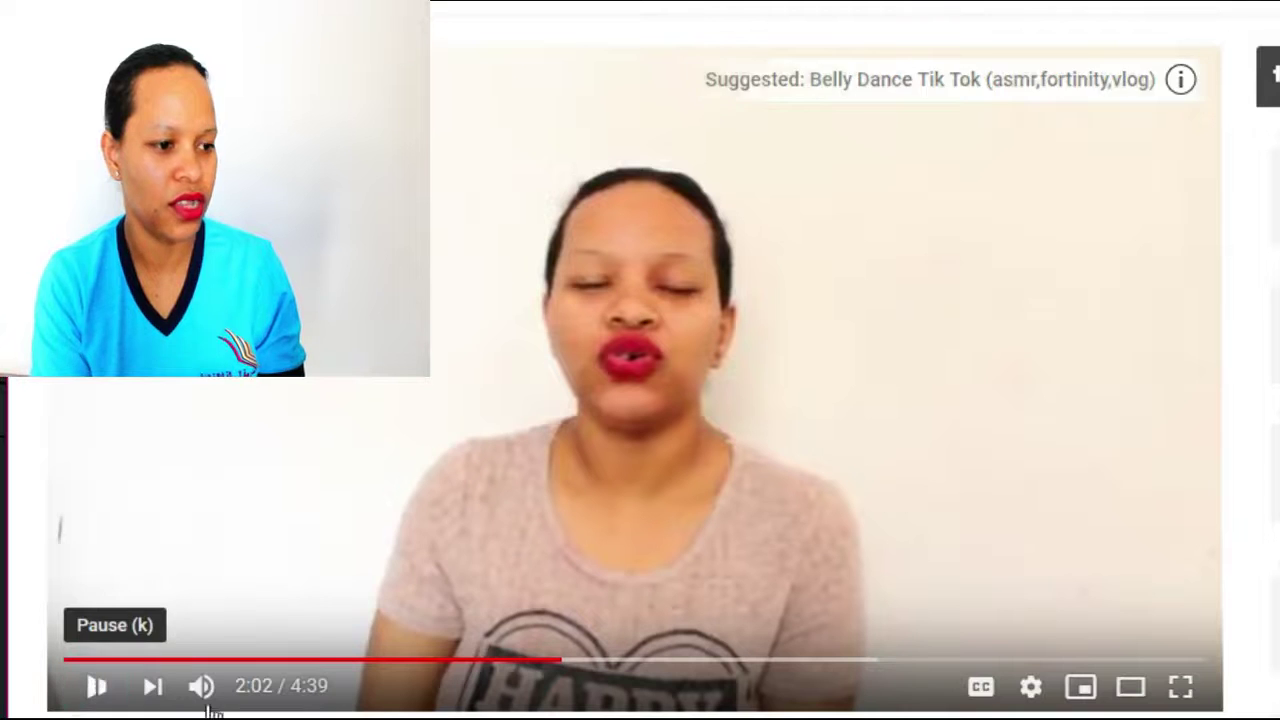
- Jump to 3:58 and pause at 4:02 on the Spice Girl WannaBe card suggestion
left_click(566, 663)
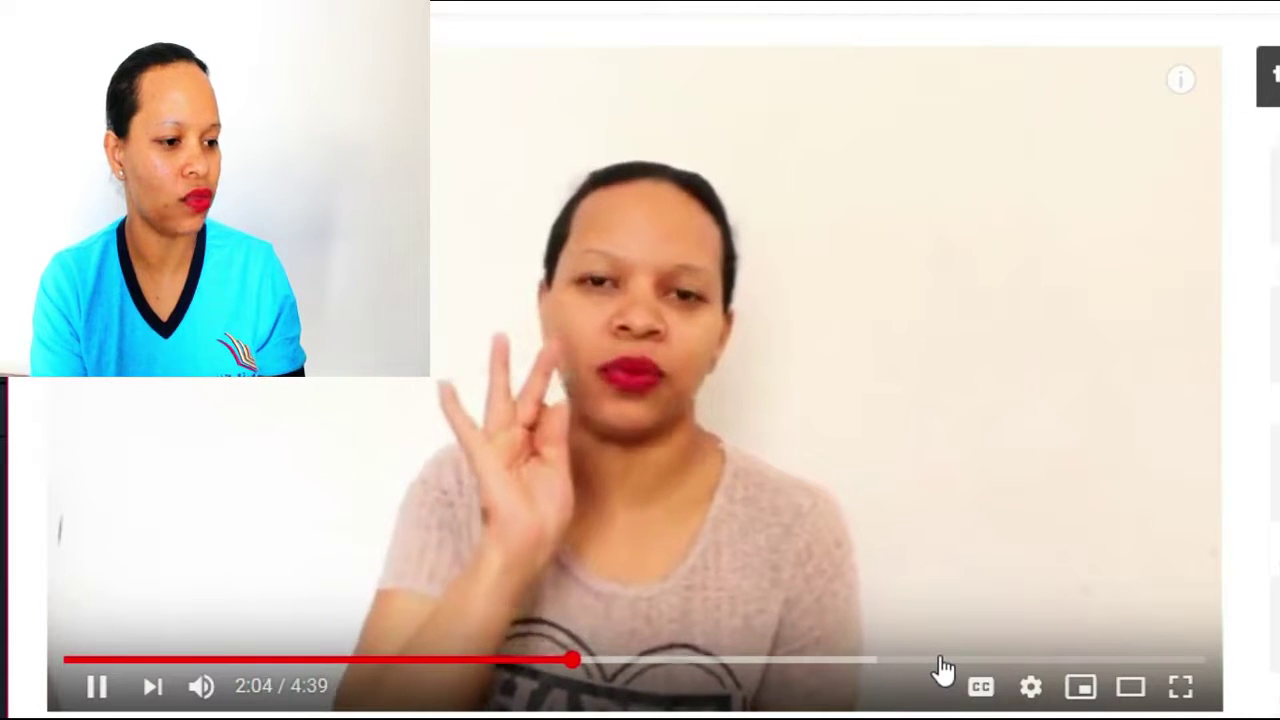
left_click(902, 625)
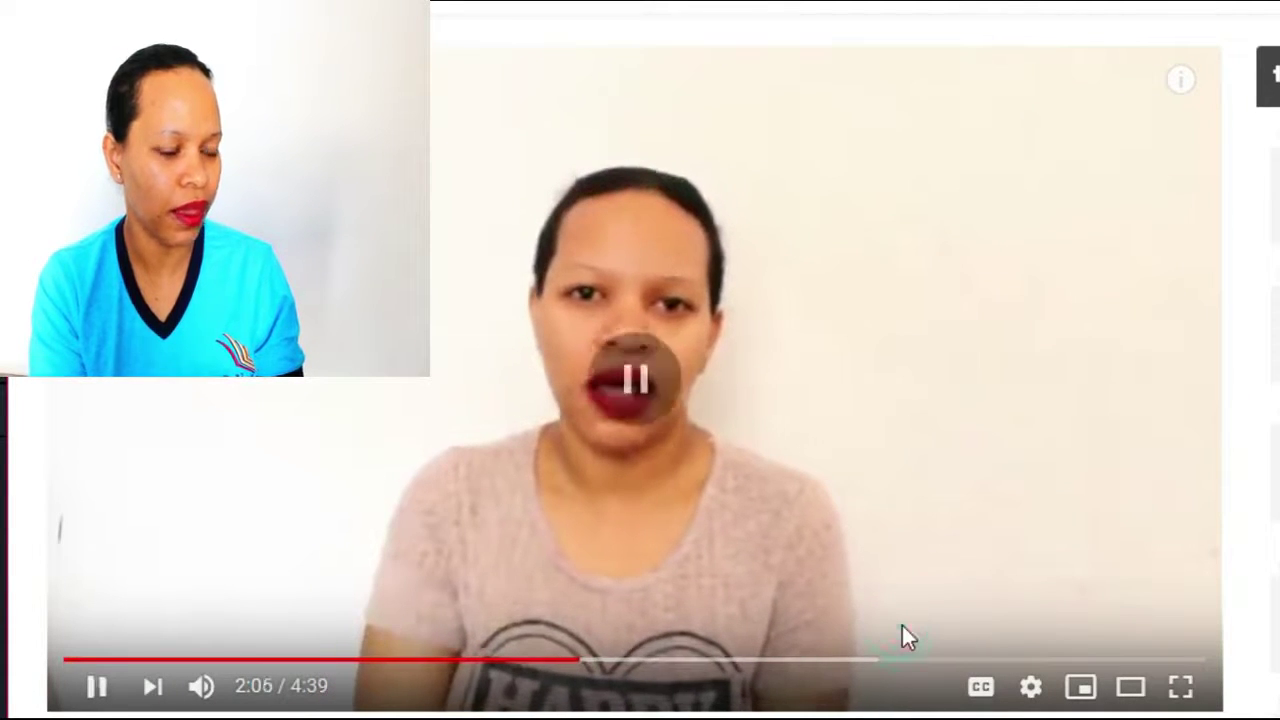
left_click(650, 461)
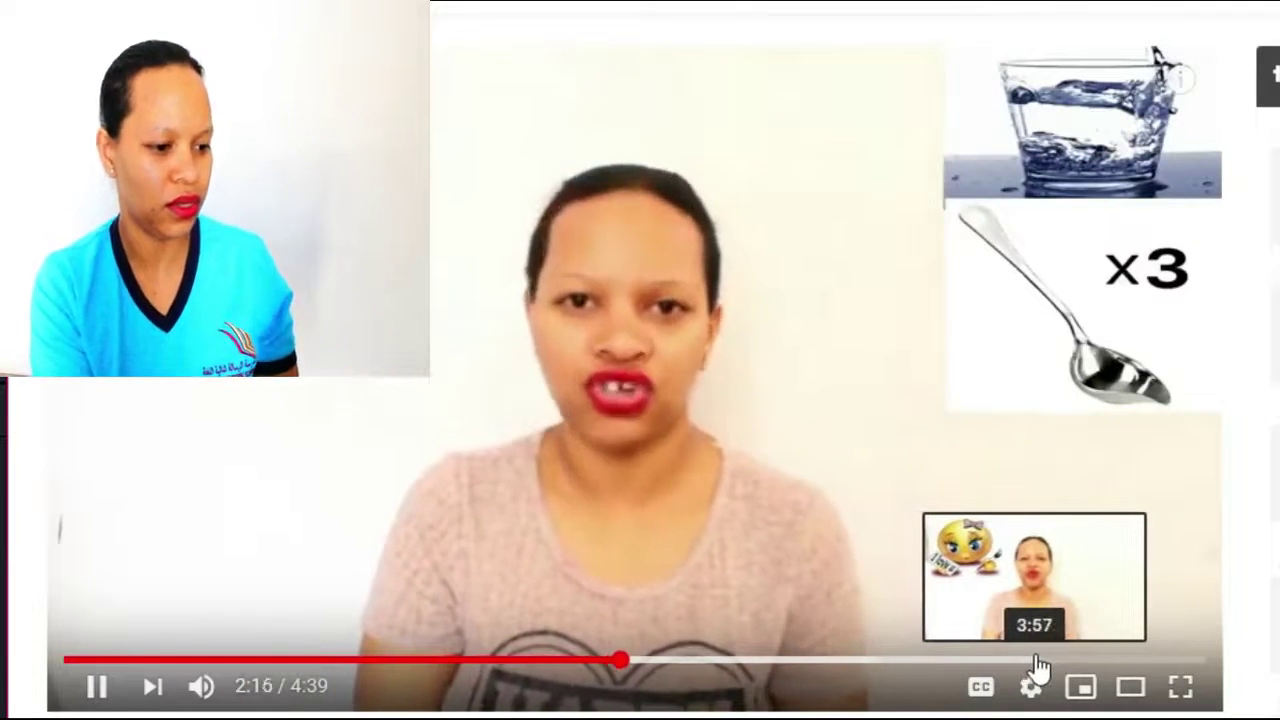
left_click(1036, 660)
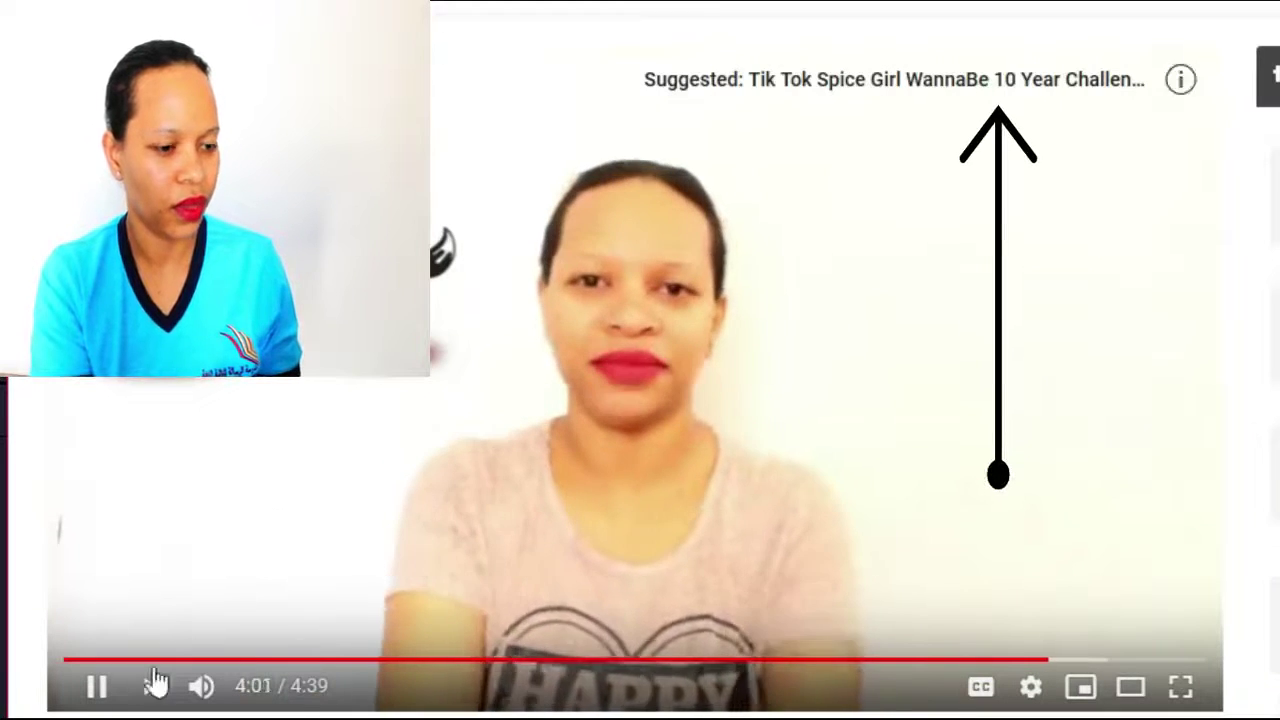
left_click(104, 690)
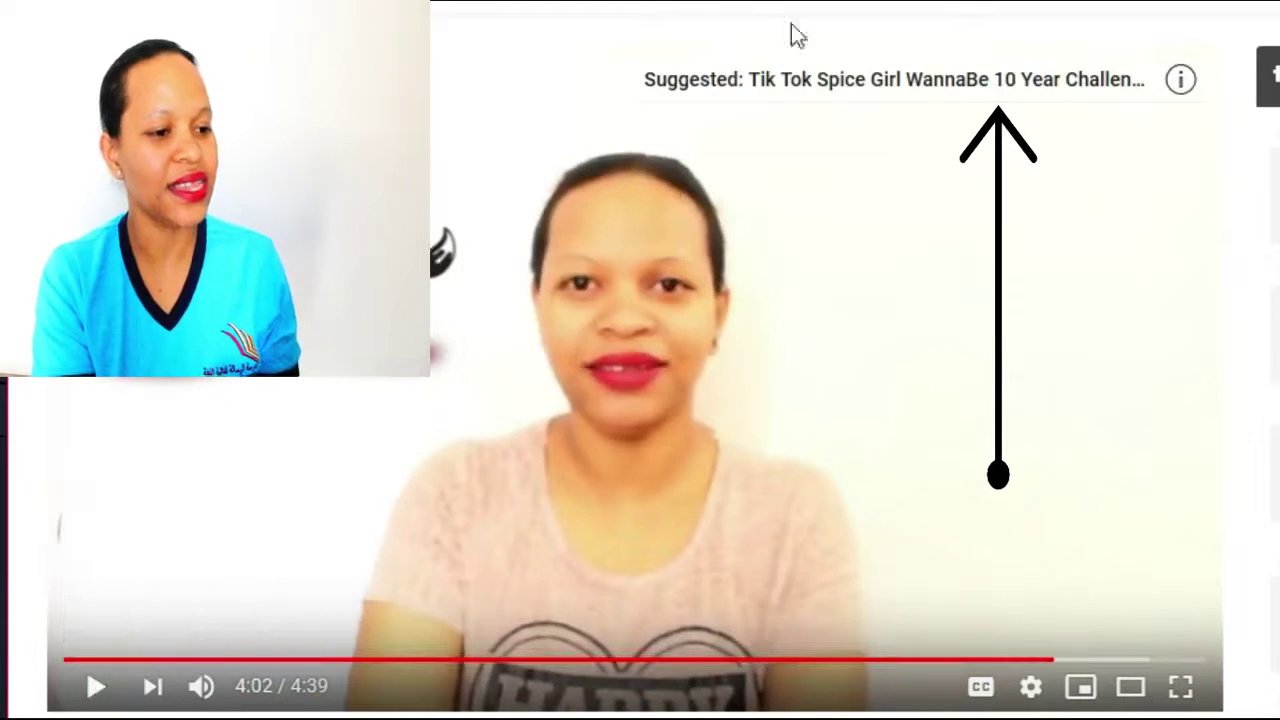